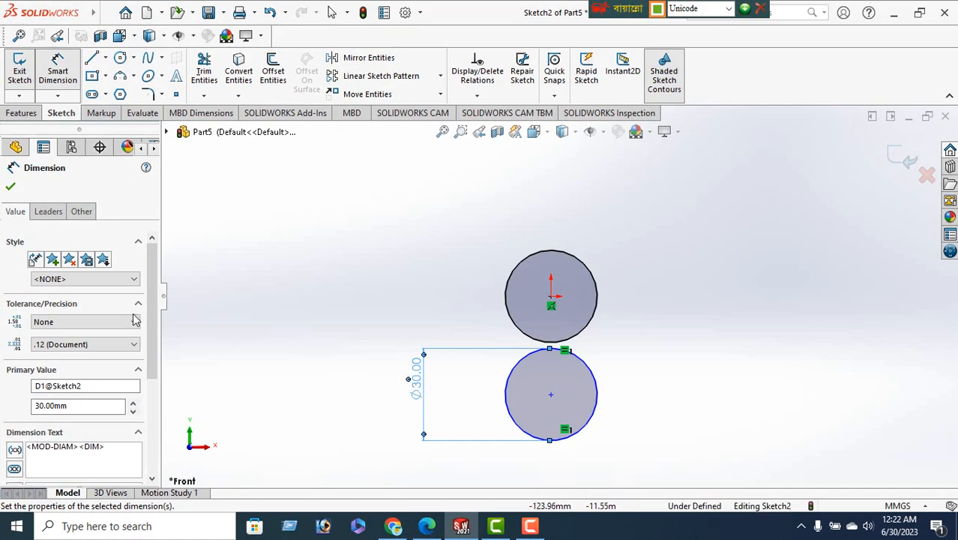
Sketch a vertical line from the origin to the centre of the lower circle
click(10, 188)
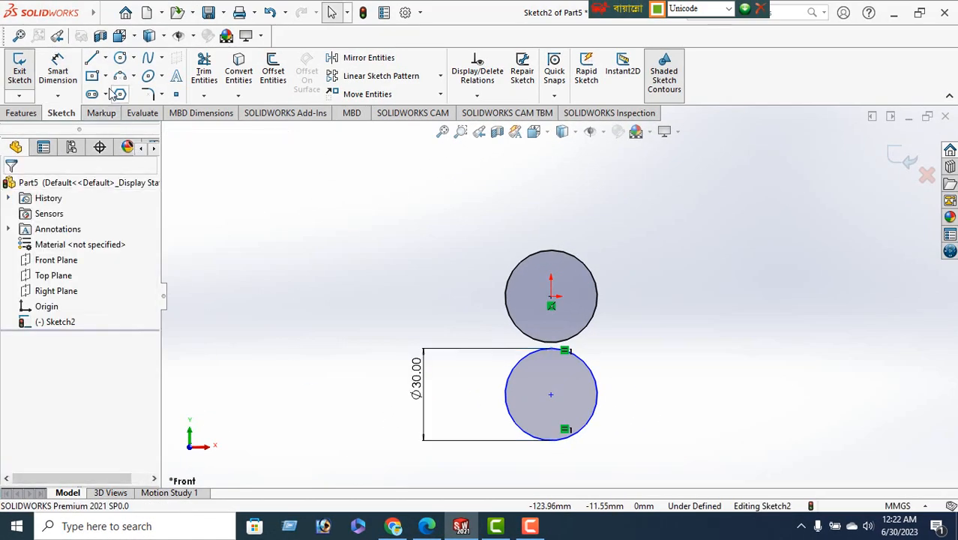
click(92, 59)
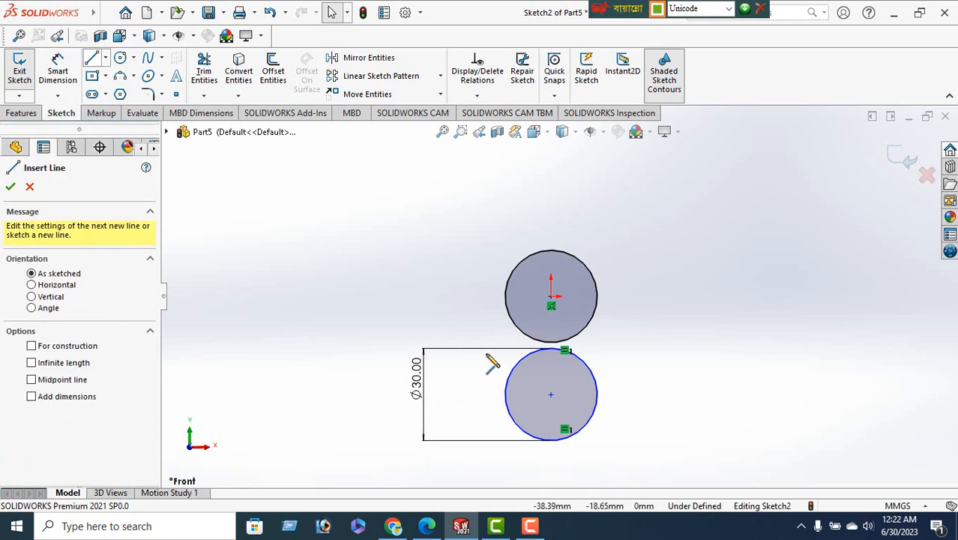
click(550, 297)
click(551, 395)
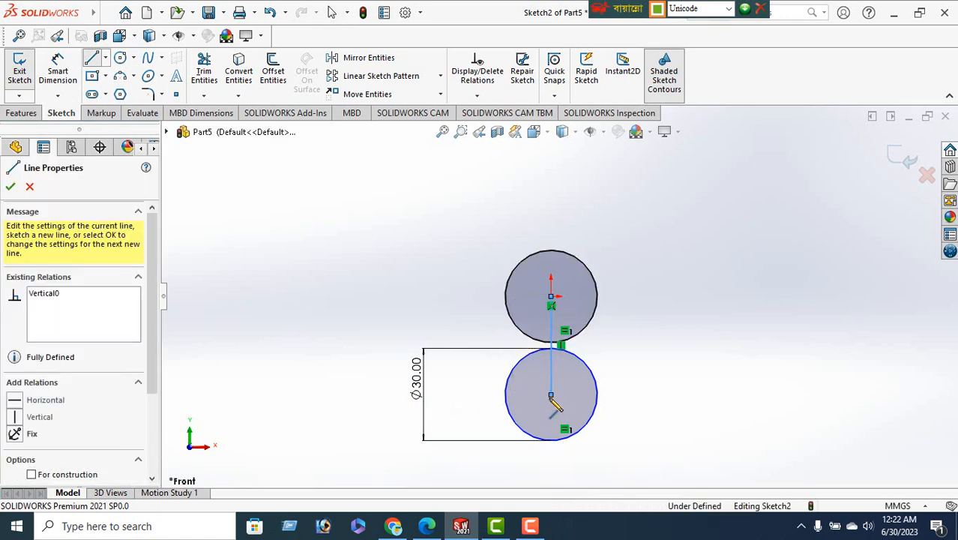
right_click(288, 267)
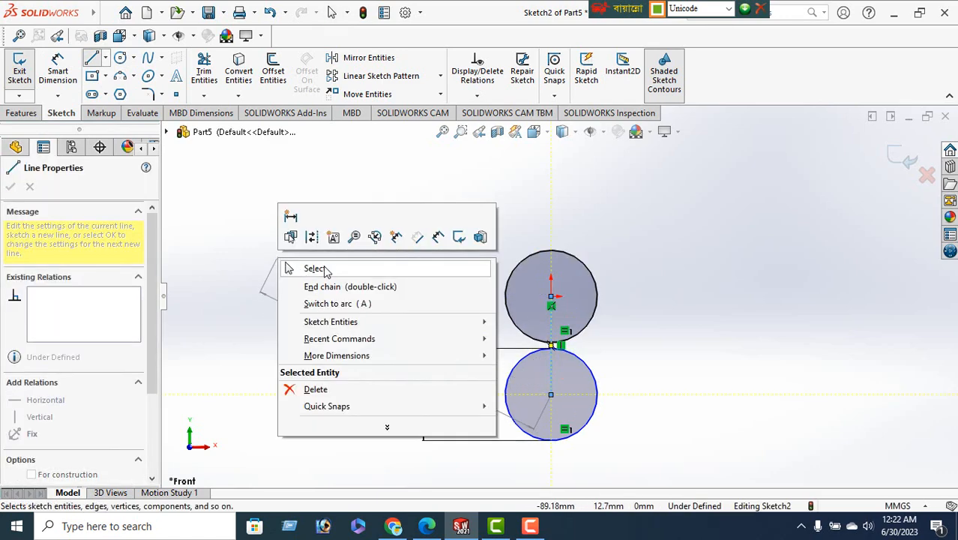
click(315, 268)
Sketch a horizontal line about 99 mm long, running right from the midpoint of the vertical centre line
click(91, 58)
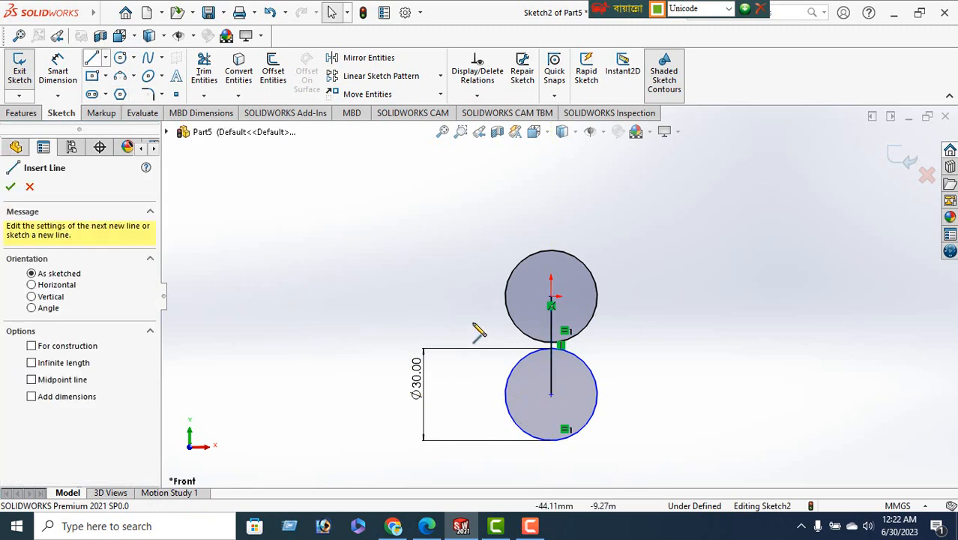
click(552, 345)
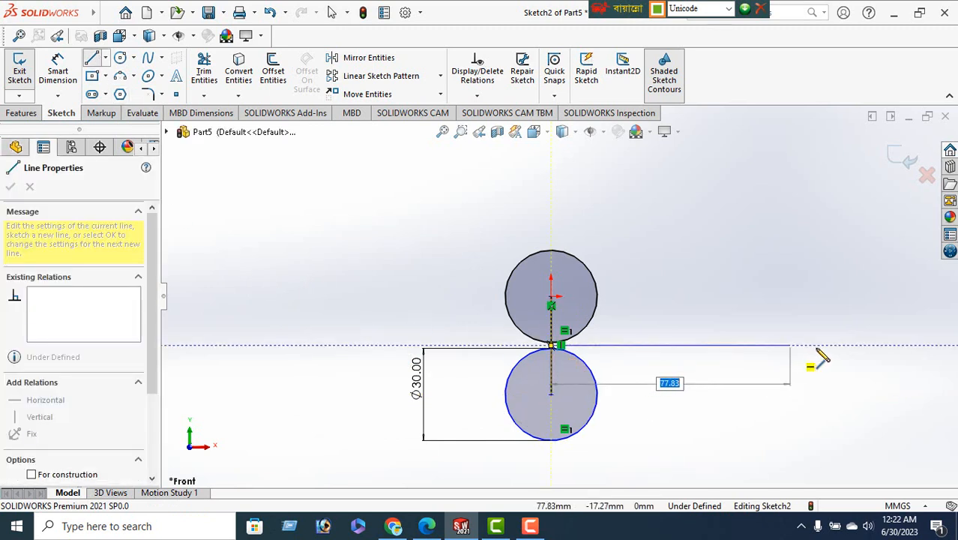
click(855, 345)
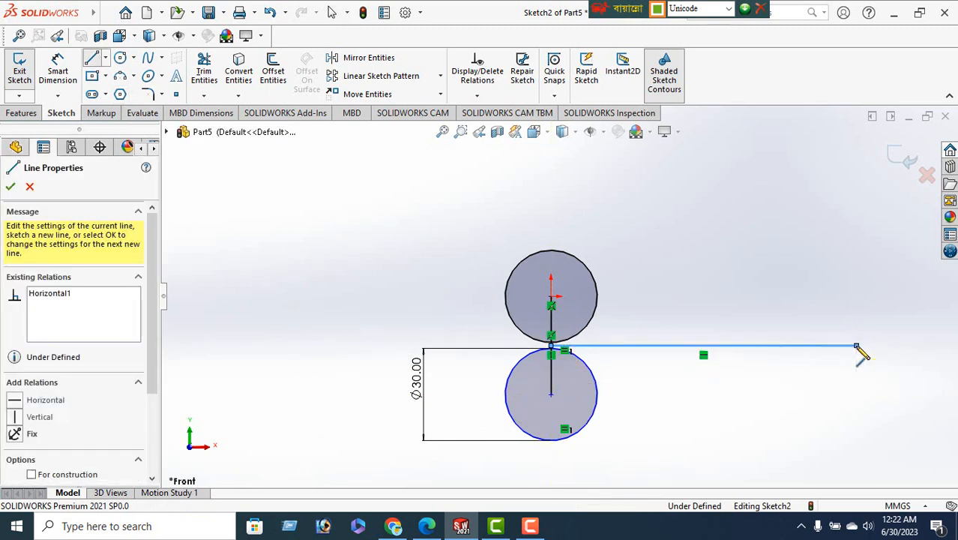
right_click(638, 229)
click(669, 229)
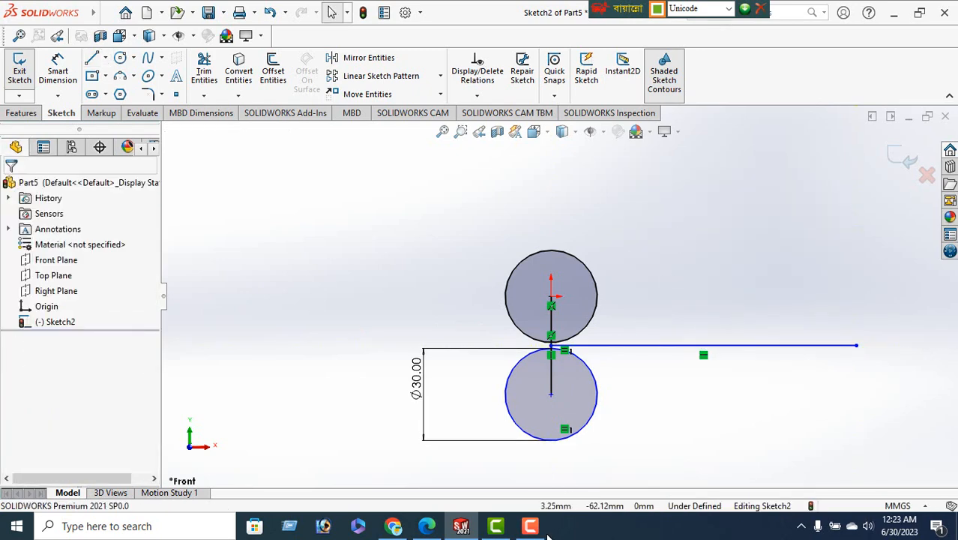
click(461, 528)
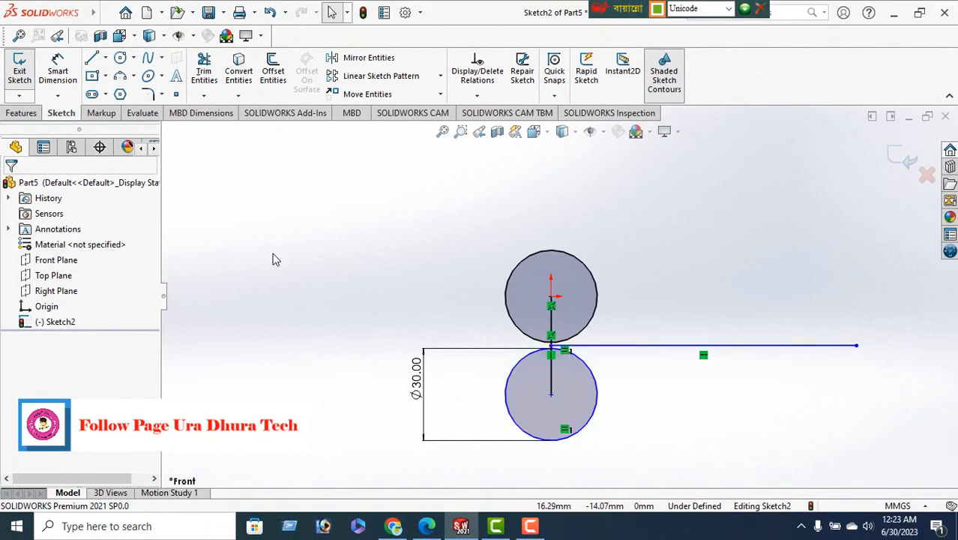
Dimension the horizontal line's length and set it to 90 mm
click(60, 73)
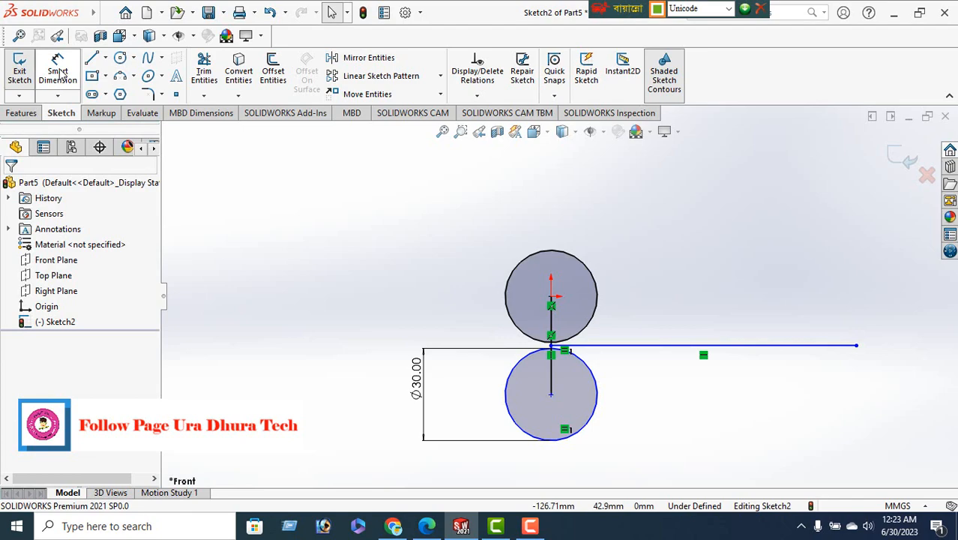
click(737, 347)
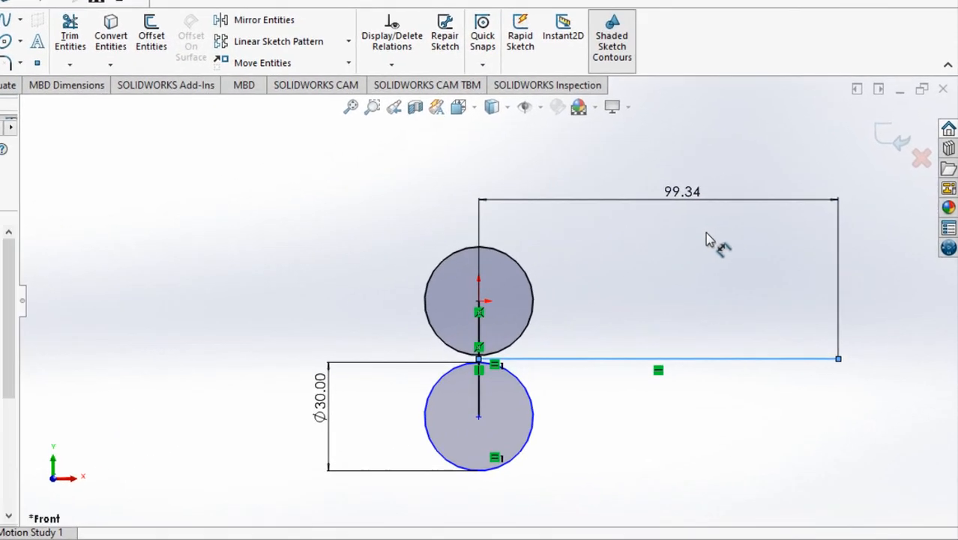
click(713, 241)
text(90)
key(Return)
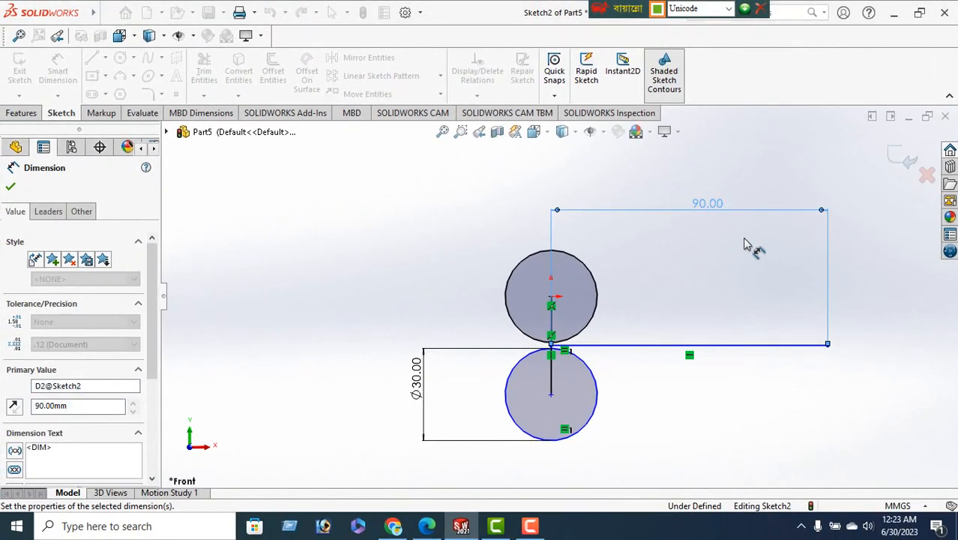
click(11, 188)
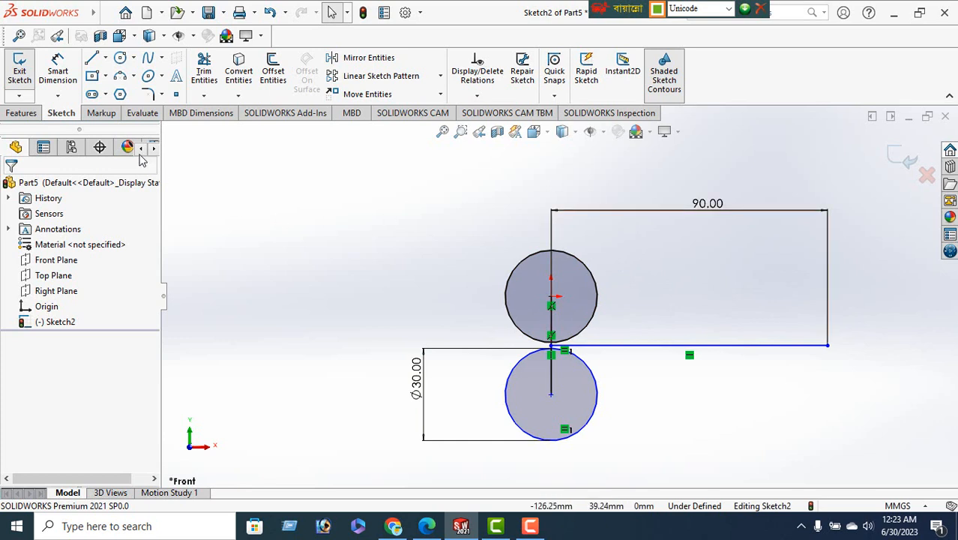
Sketch a circle about 29 mm in diameter above and to the right of the upper circle
click(120, 60)
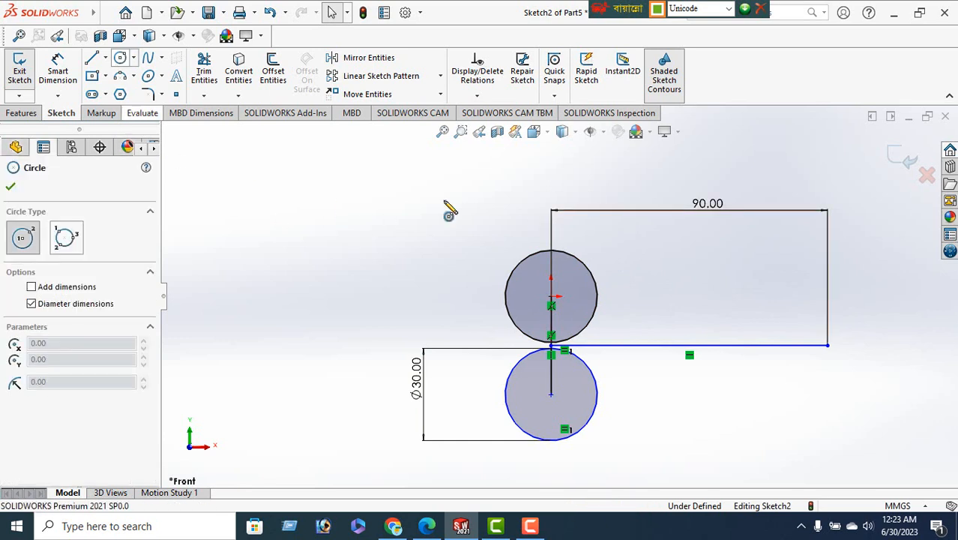
click(622, 209)
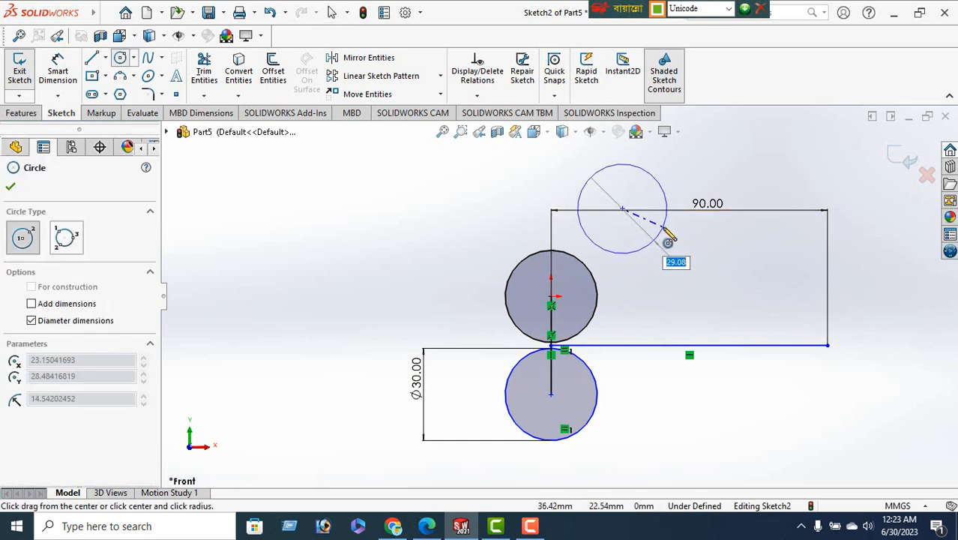
click(663, 229)
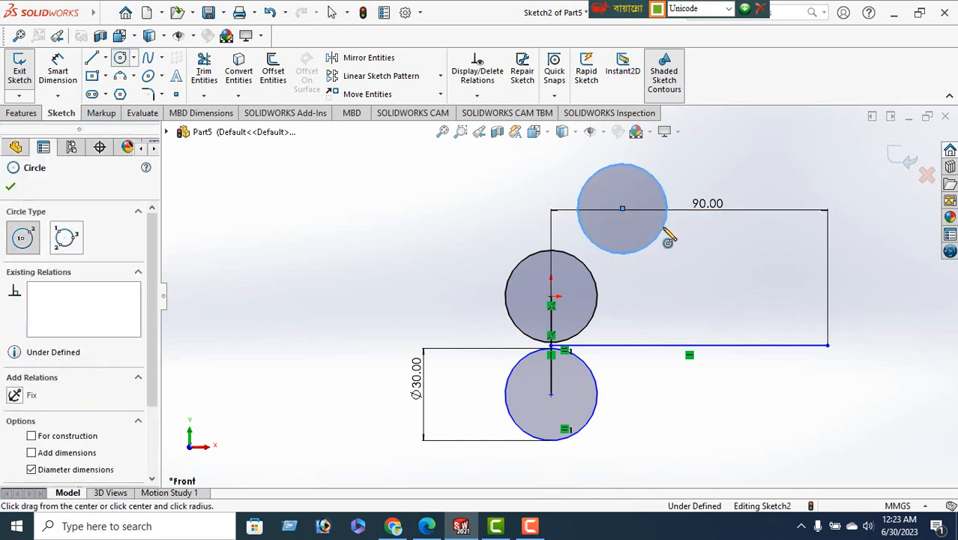
click(11, 186)
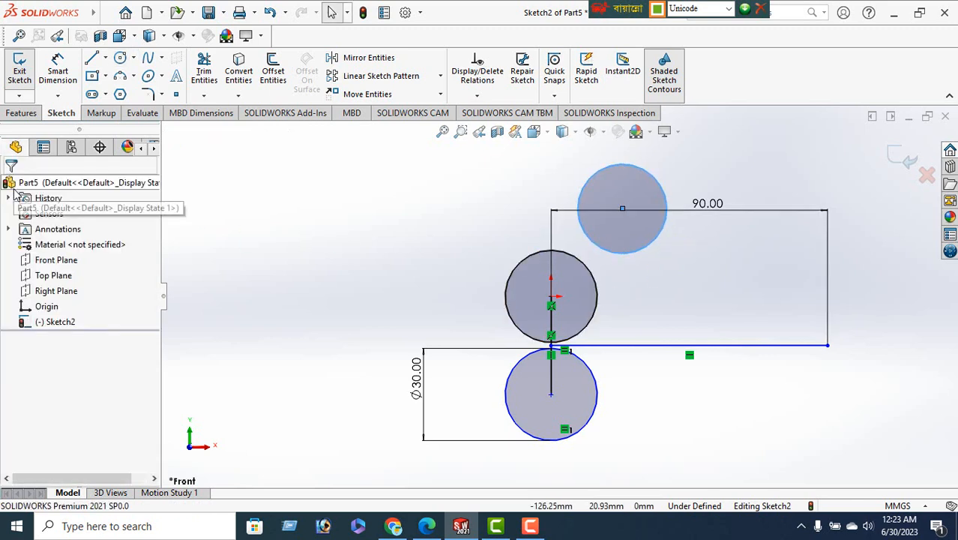
Dimension the new circle's diameter and set it to 30 mm
click(57, 72)
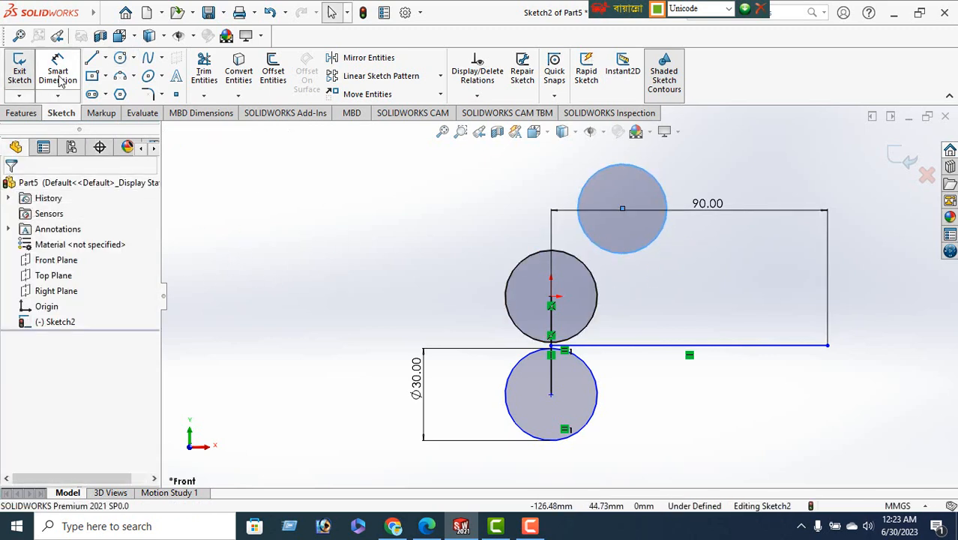
click(666, 223)
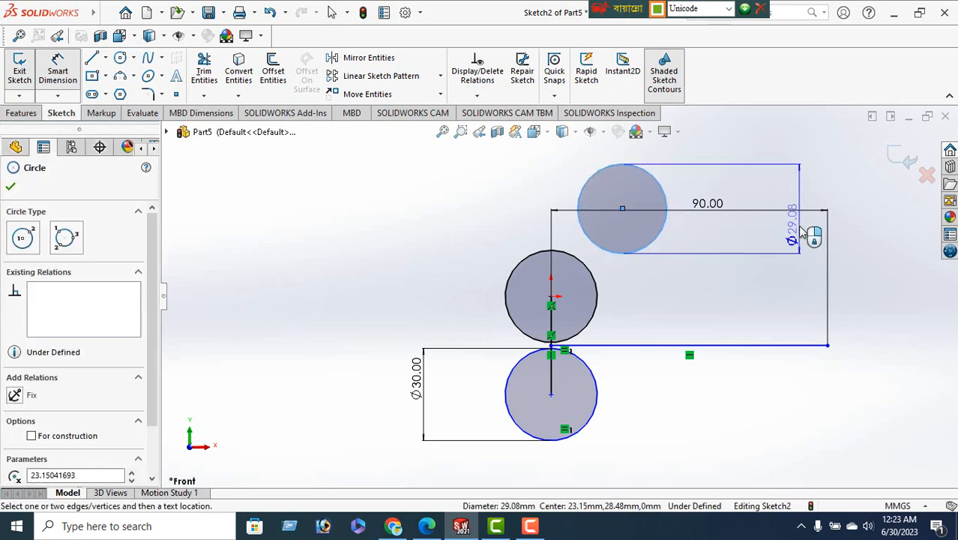
click(800, 240)
text(30)
key(Return)
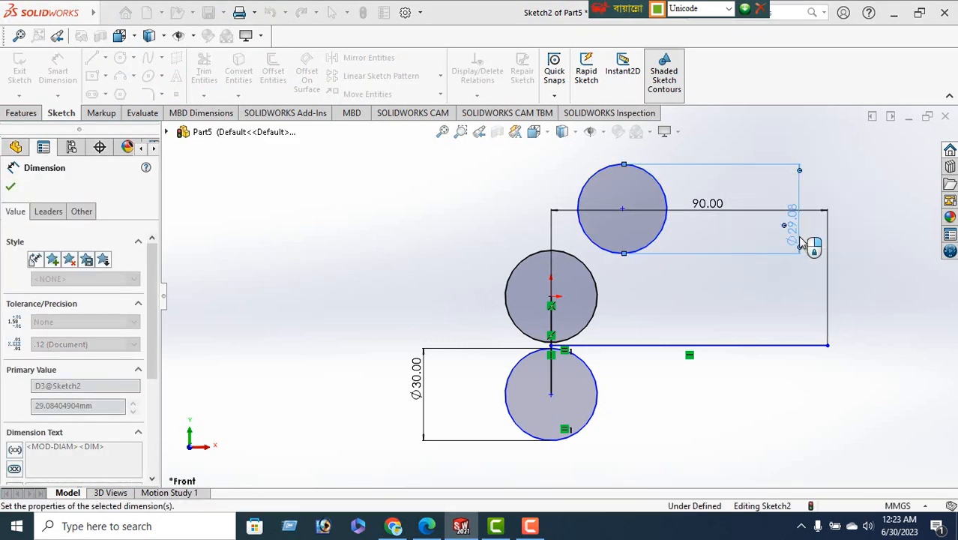
Dimension the vertical distance between the horizontal line and the new circle's centre as 40 mm
drag(609, 347, 625, 212)
click(622, 209)
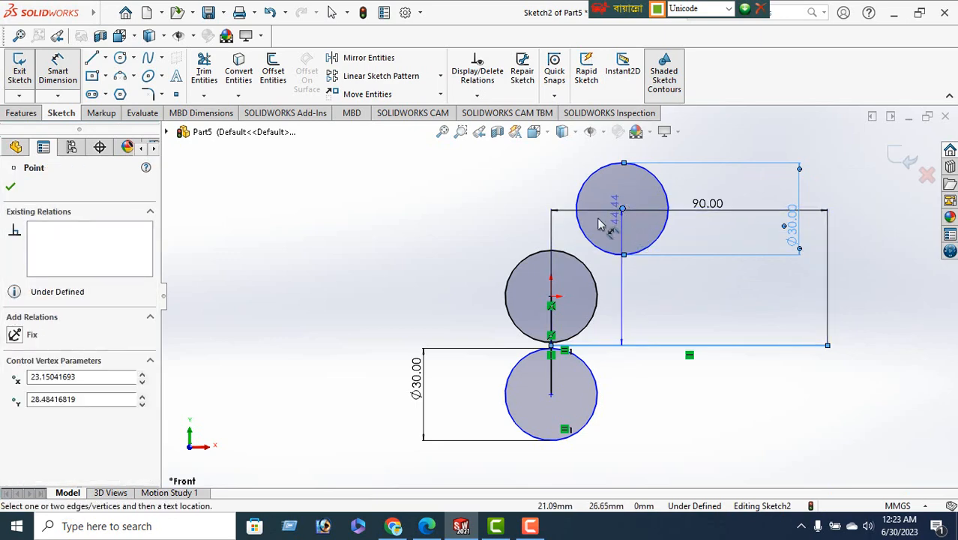
click(439, 247)
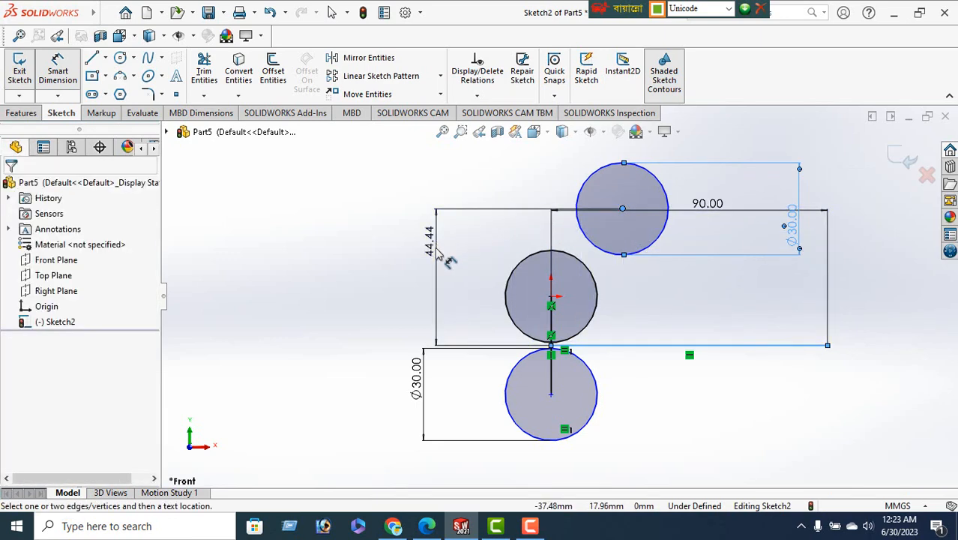
text(40)
key(Return)
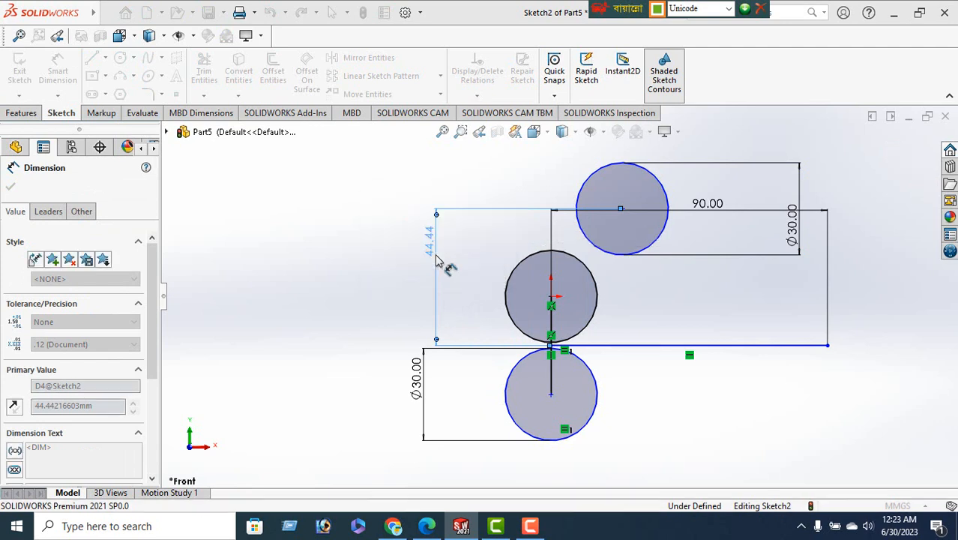
Dimension the horizontal distance between the origin and the offset circle's centre as 20 mm
click(551, 297)
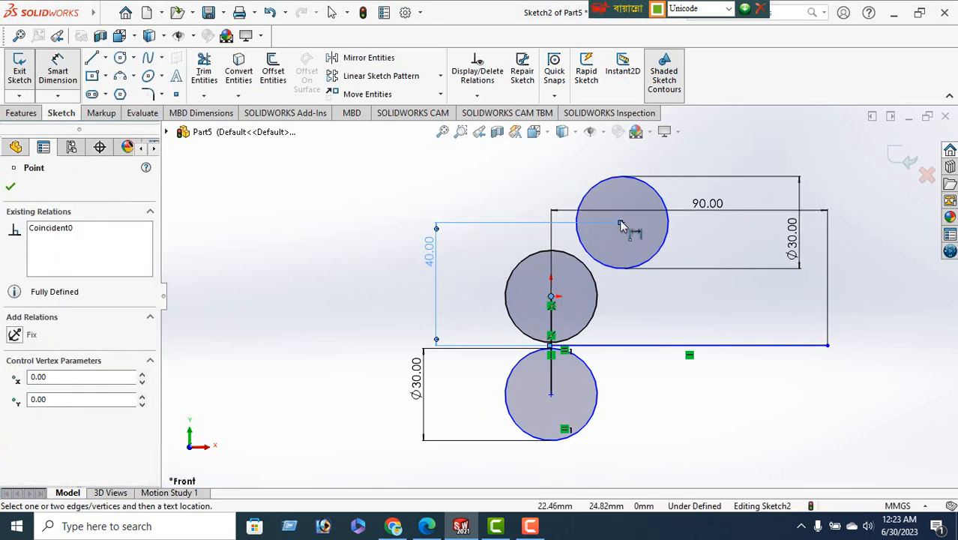
click(621, 224)
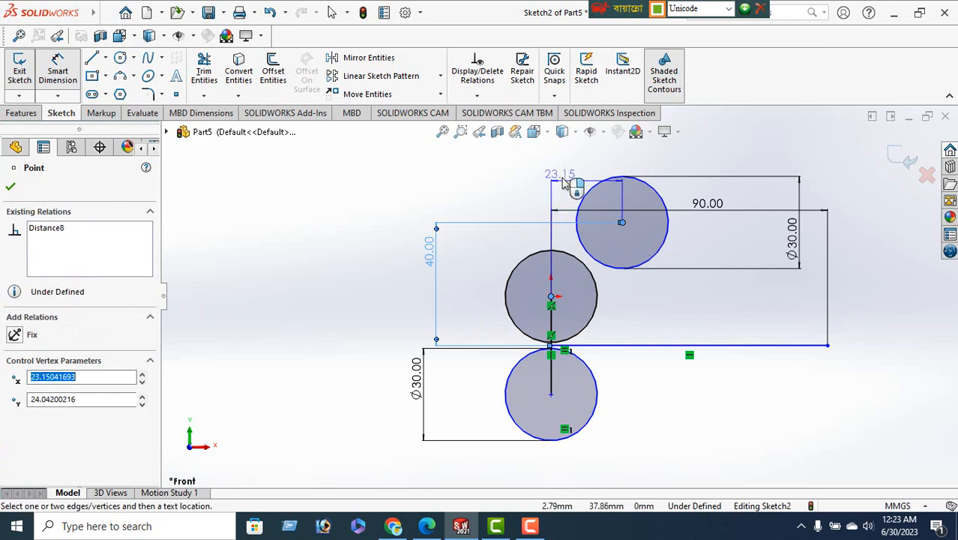
click(565, 183)
text(20)
key(Return)
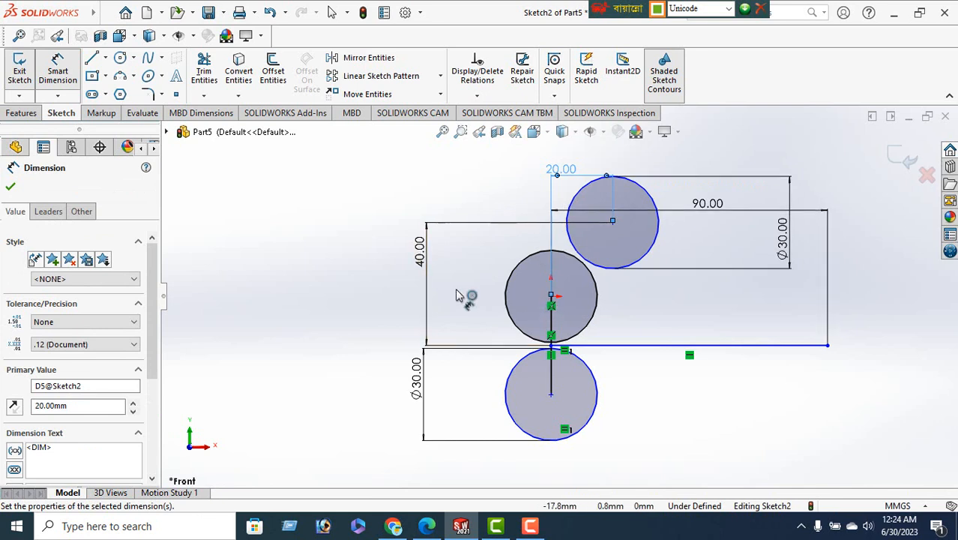
click(10, 189)
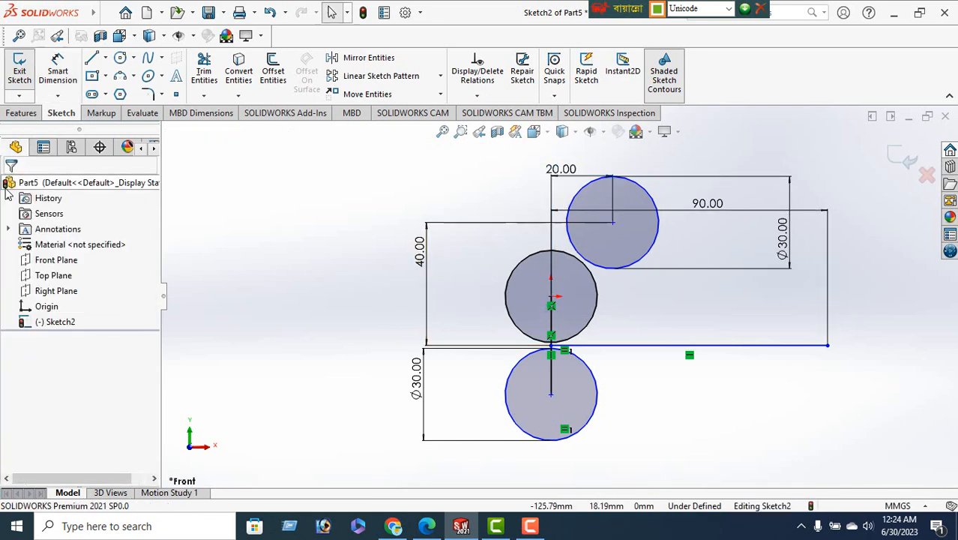
Mirror the offset 30 mm circle about the horizontal line, keeping the original
click(654, 250)
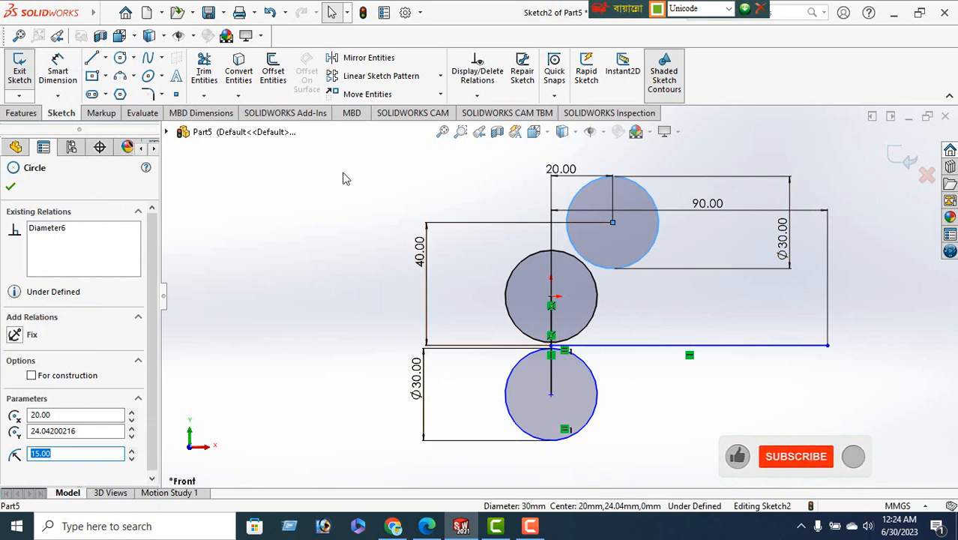
click(370, 60)
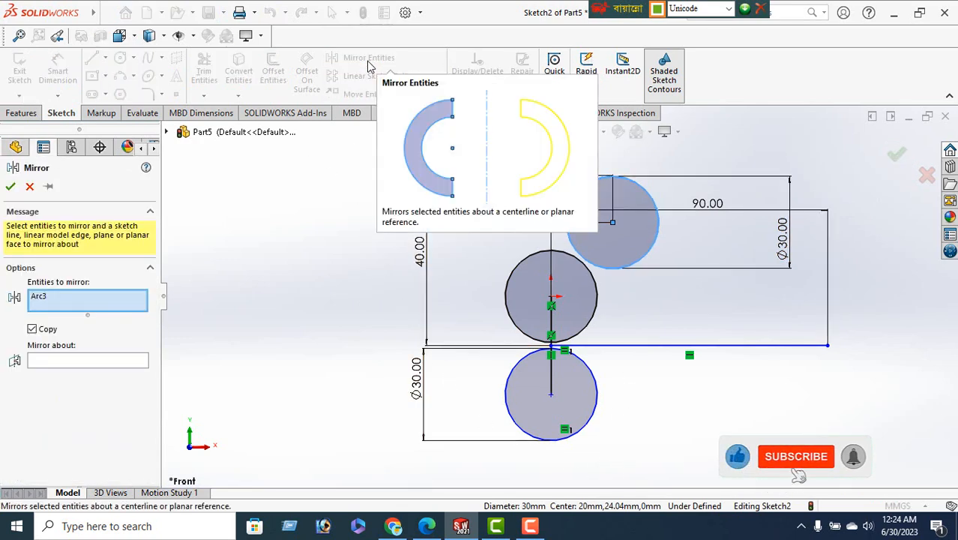
click(53, 362)
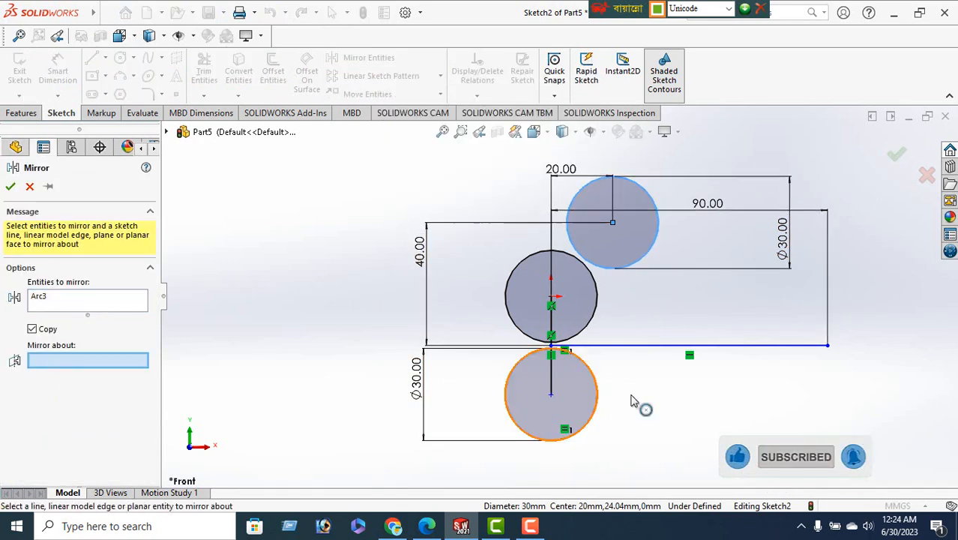
click(673, 346)
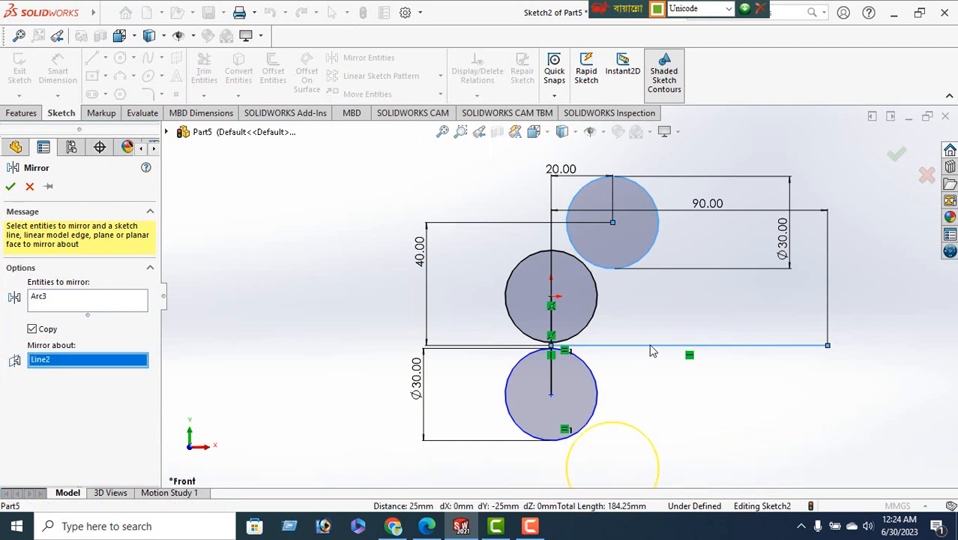
click(11, 187)
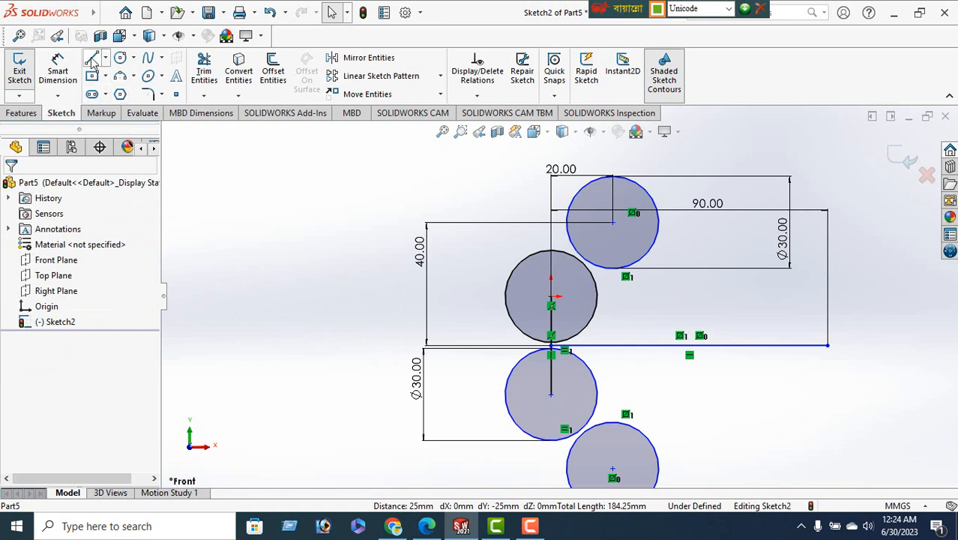
Sketch a vertical line joining the left quadrant points of the two circles centred on the vertical line
click(90, 60)
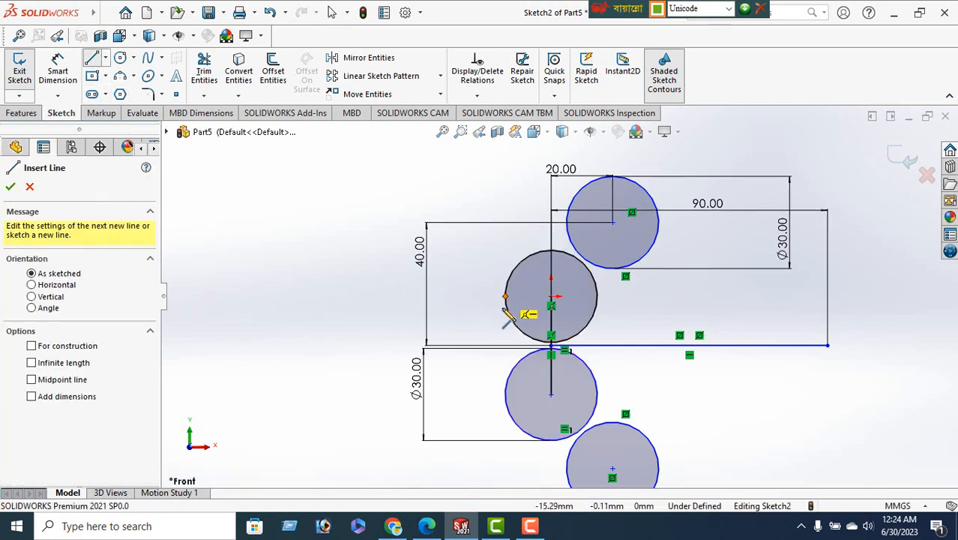
click(504, 297)
click(504, 394)
right_click(298, 204)
click(327, 208)
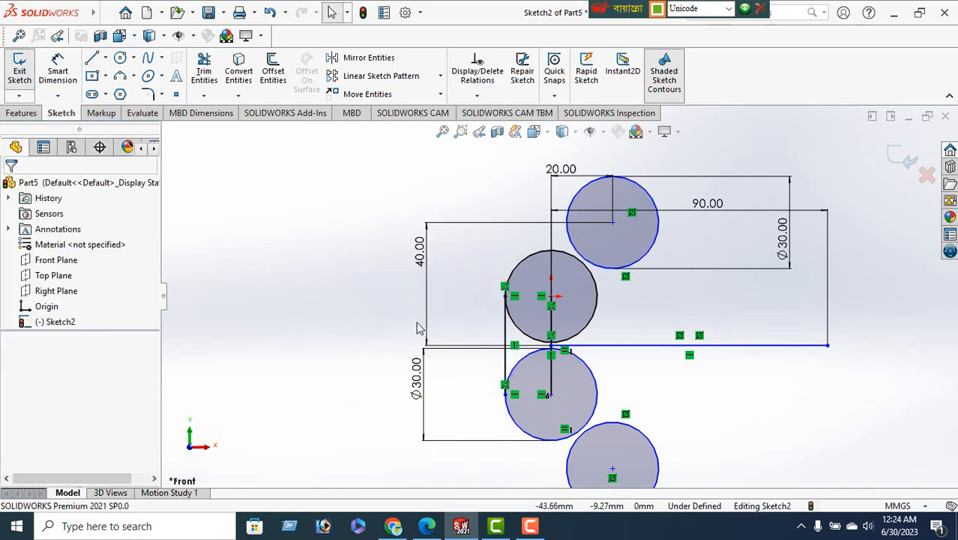
Sketch a vertical line joining the left quadrant points of the two offset 30 mm circles
click(94, 59)
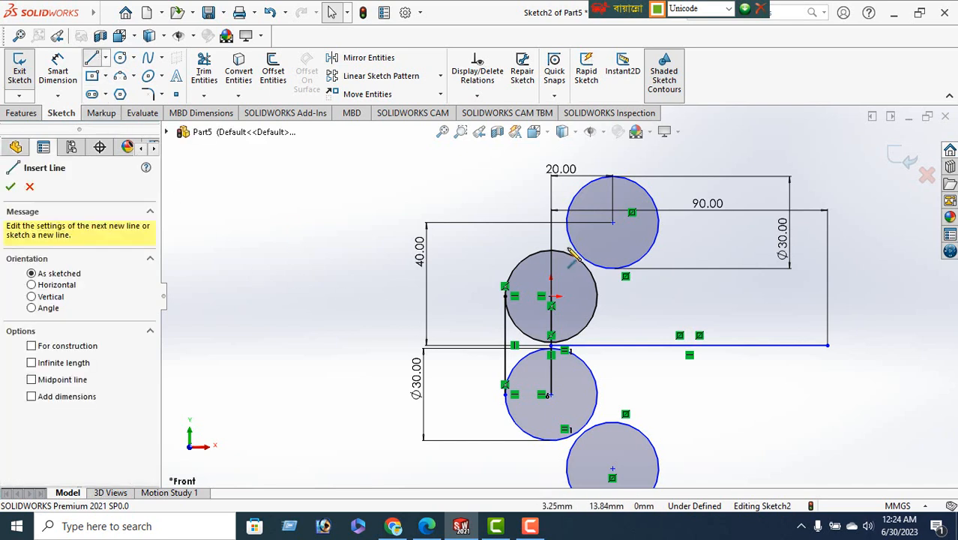
click(567, 222)
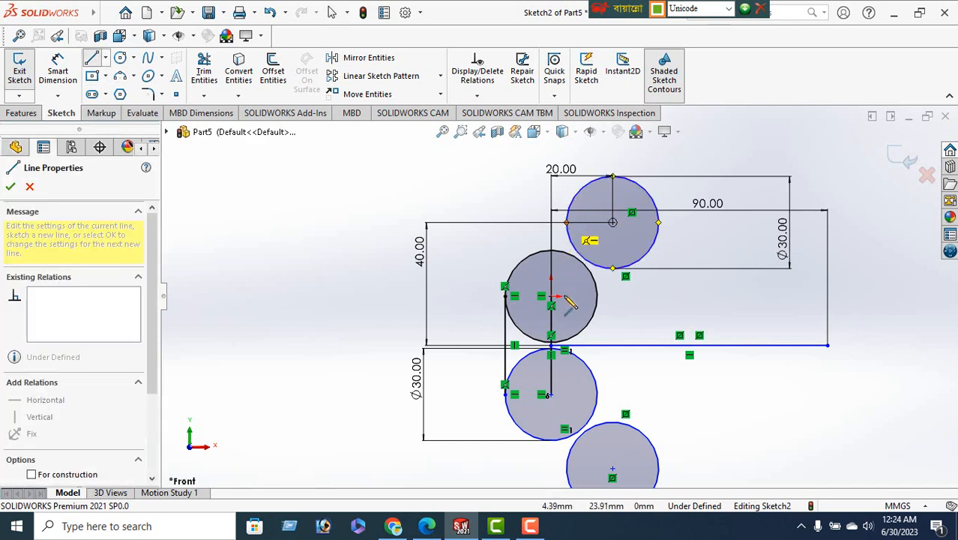
click(566, 468)
right_click(333, 229)
click(372, 241)
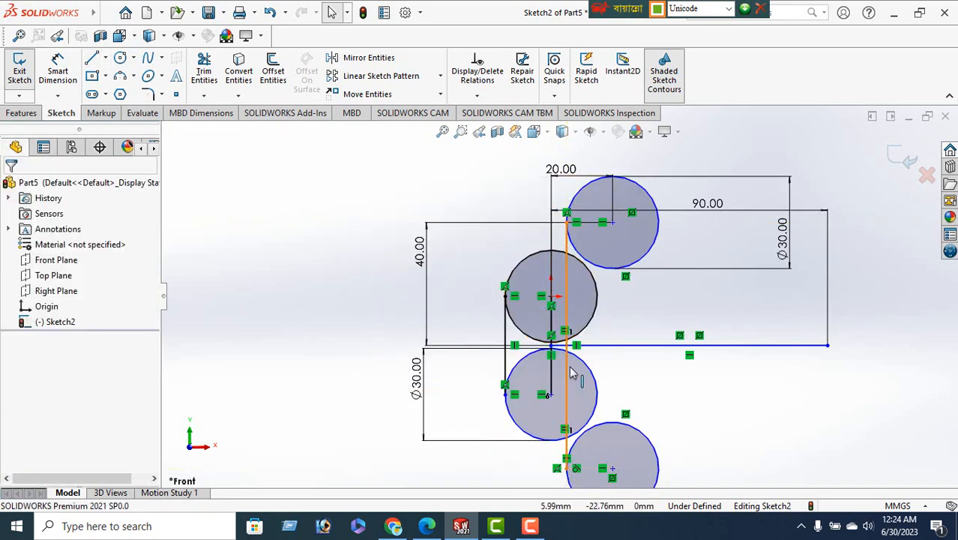
Trim the inner arcs of the two left circles and the line segments inside them, keeping their outer arcs and the short vertical stubs
click(204, 74)
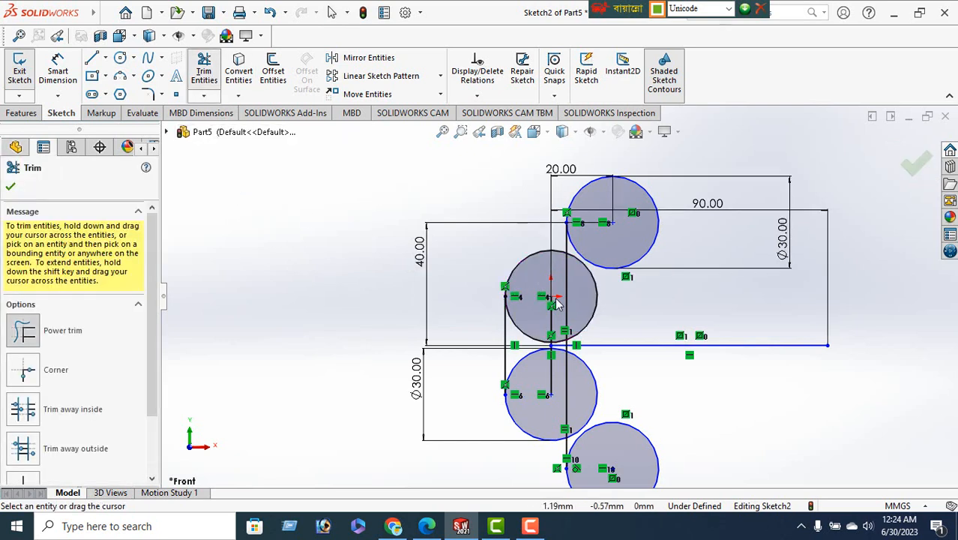
mouse_move(544, 343)
mouse_down()
mouse_move(544, 382)
mouse_move(559, 337)
mouse_up()
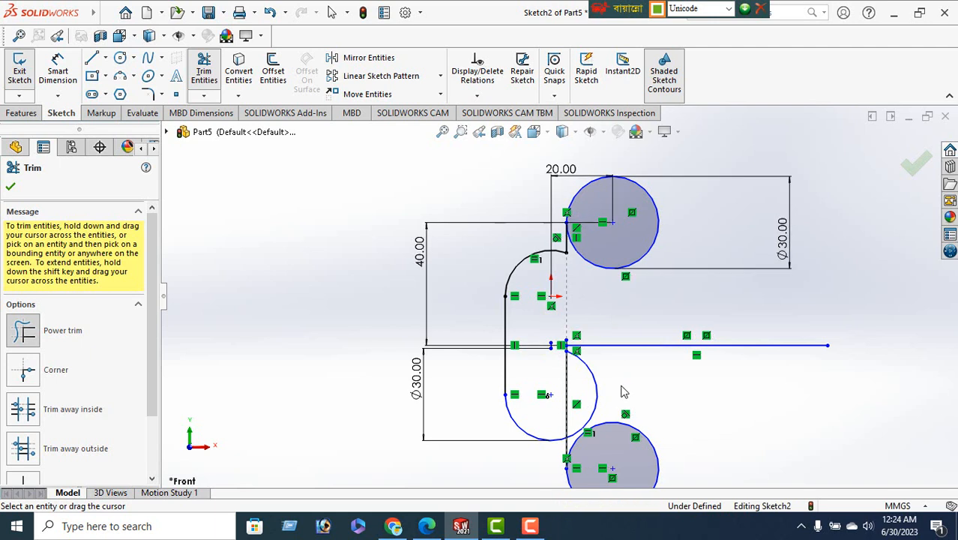
drag(620, 387, 564, 388)
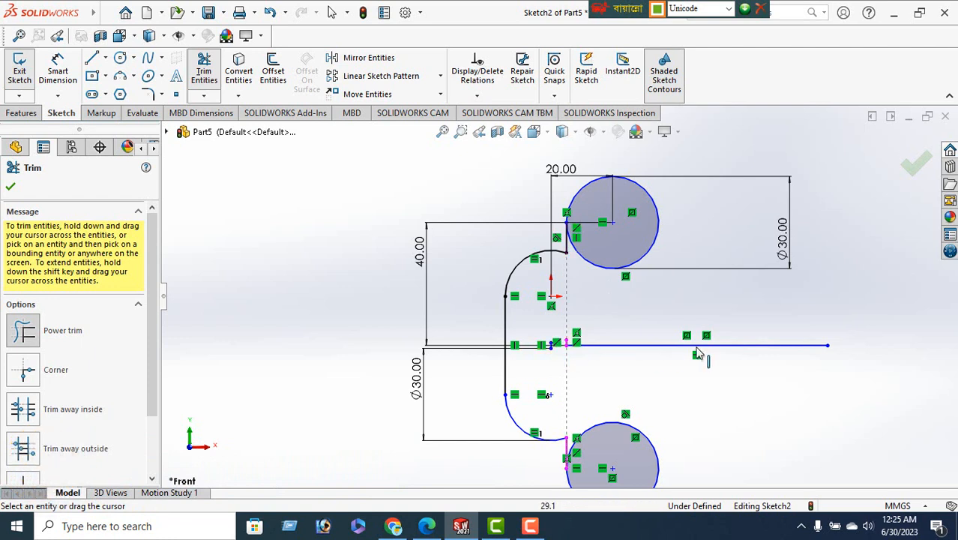
click(9, 188)
Sketch a 30 mm diameter circle centred on the right endpoint of the horizontal line
click(120, 59)
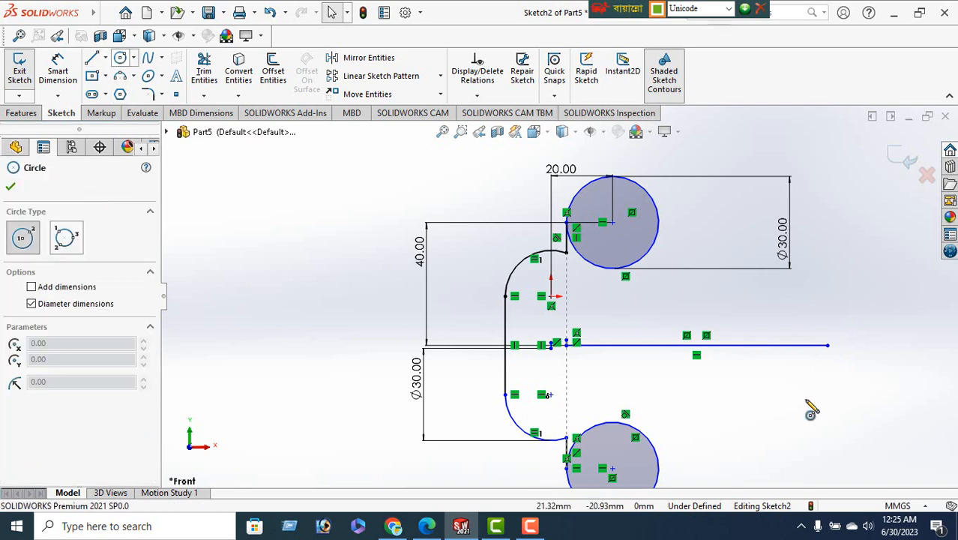
click(827, 345)
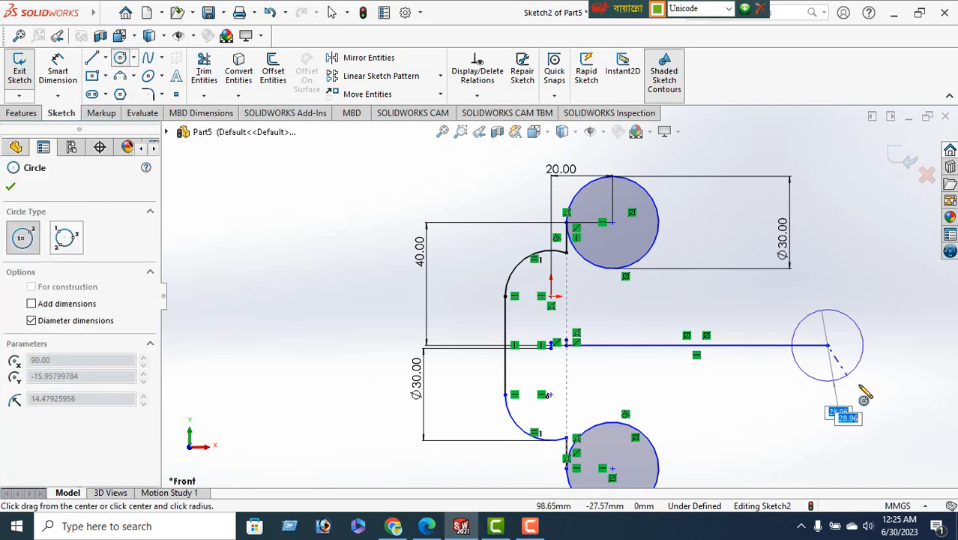
text(30)
key(Return)
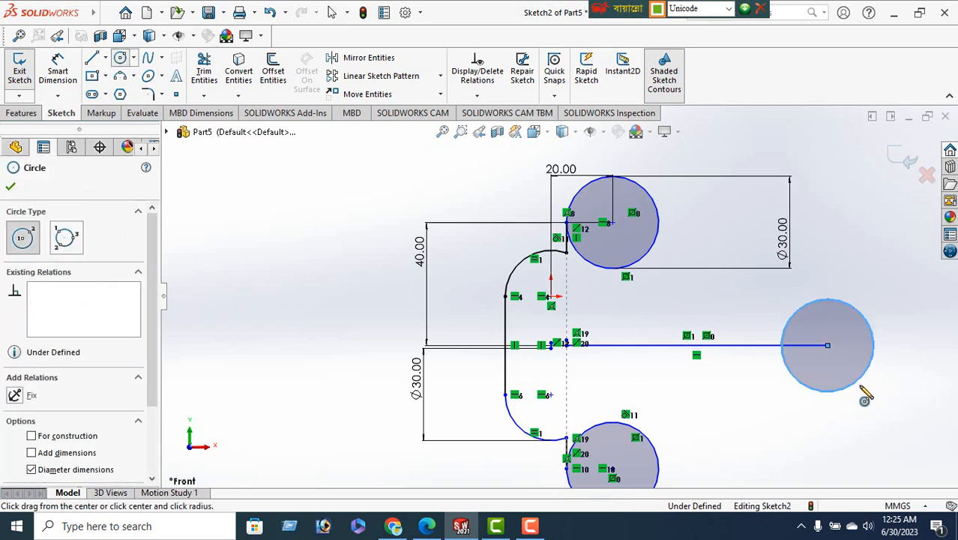
click(10, 187)
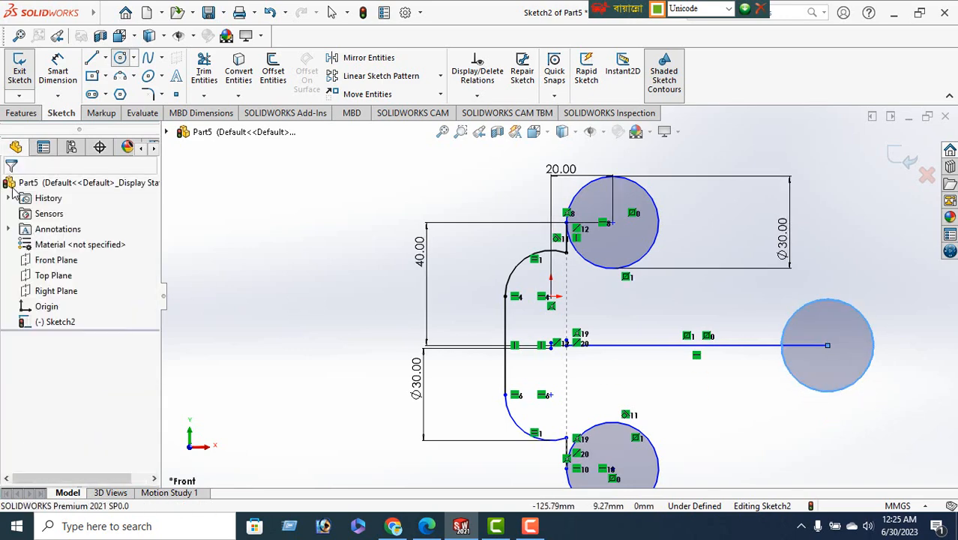
Offset the horizontal line 15 mm bi-directionally, with dimensions added and the chain selected
click(643, 345)
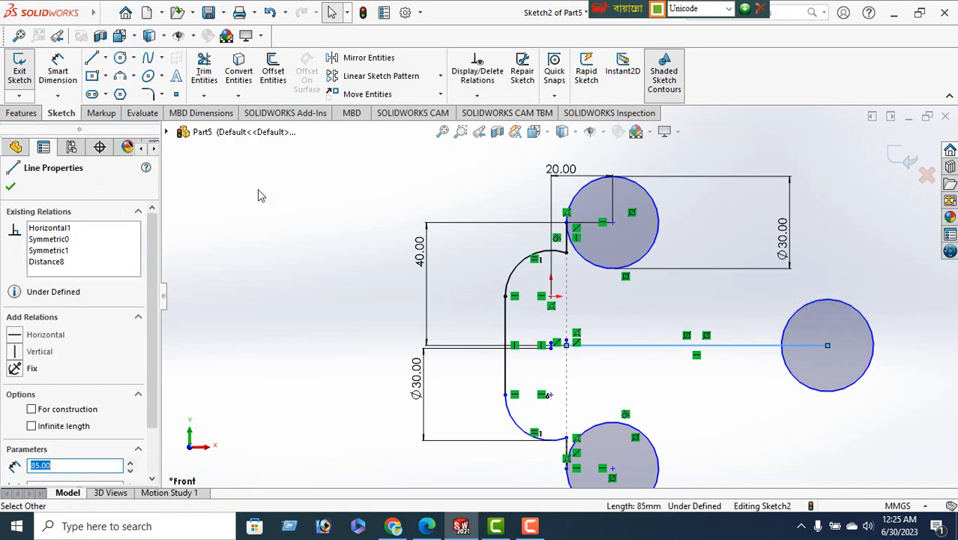
click(274, 75)
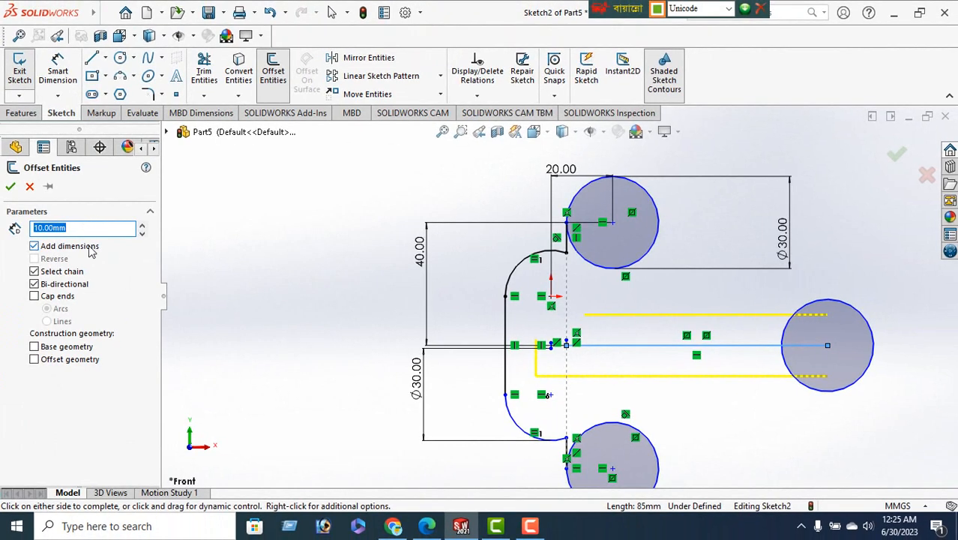
text(15)
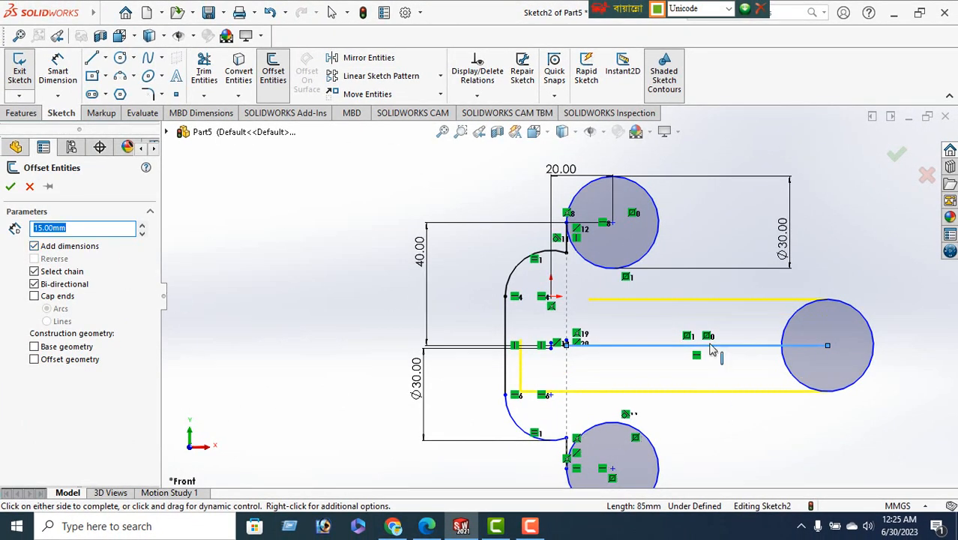
click(10, 186)
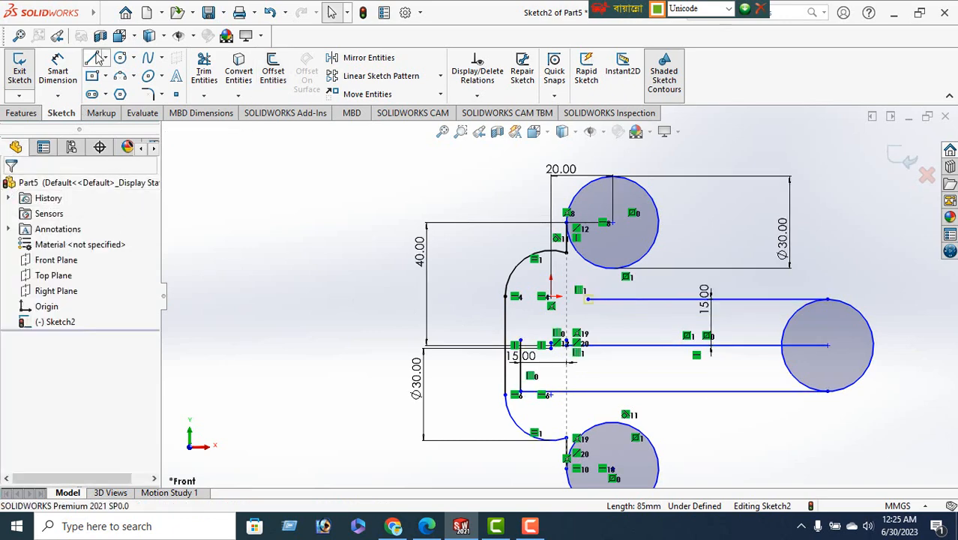
Sketch a vertical line joining the right quadrant points of the two offset 30 mm circles
click(93, 58)
click(657, 222)
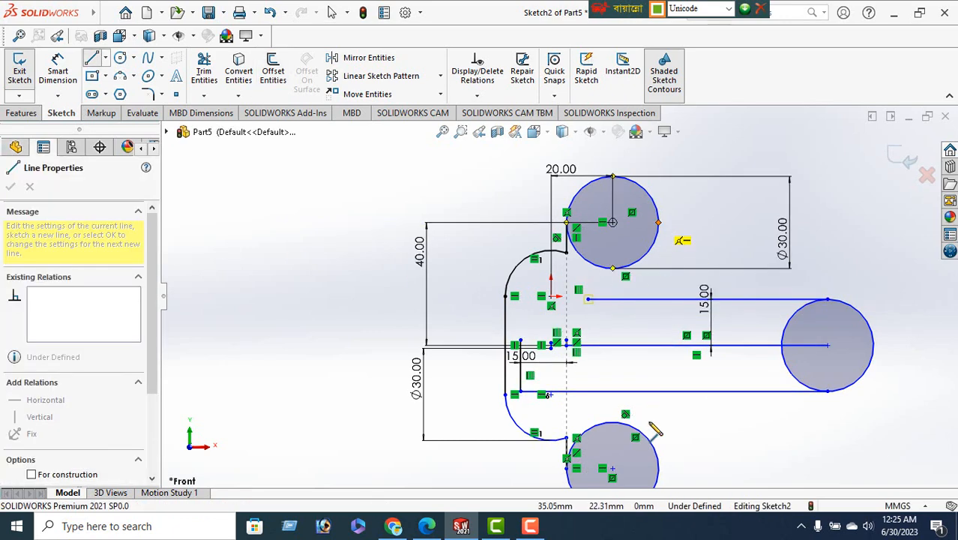
click(658, 467)
right_click(249, 207)
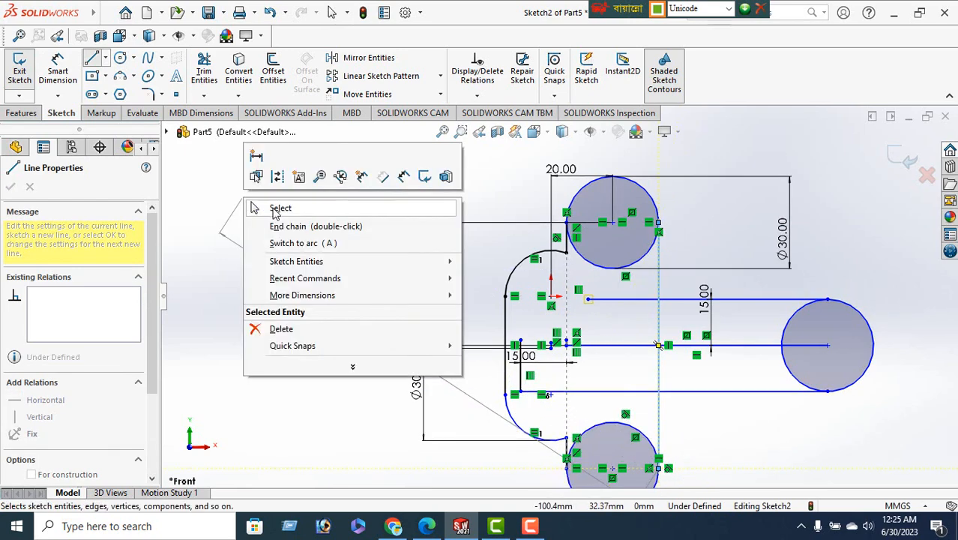
click(267, 208)
Trim the horizontal centre line, the inner arcs and the remaining interior offset and vertical segments, leaving the rounded outer outline of the profile
click(205, 75)
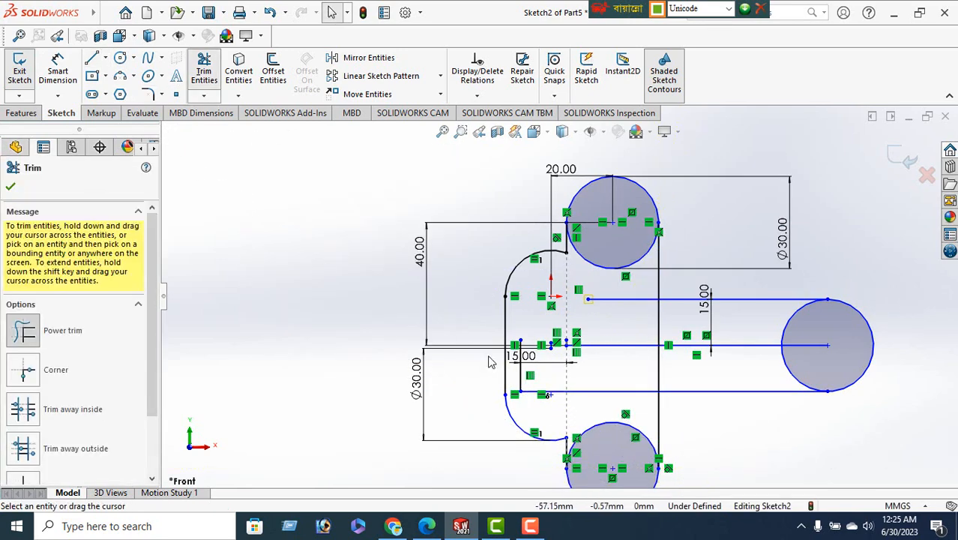
drag(671, 335, 631, 366)
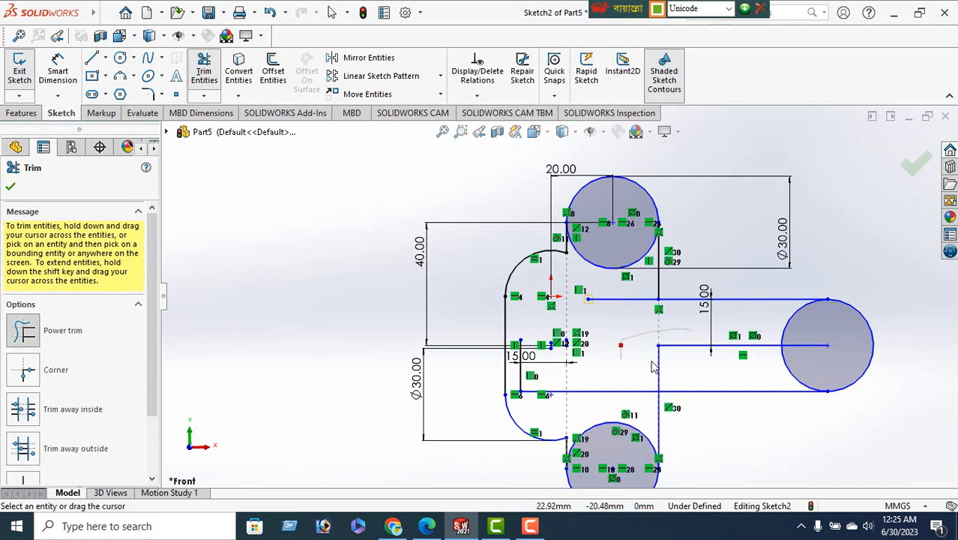
mouse_move(732, 352)
mouse_down()
mouse_move(793, 347)
mouse_move(763, 373)
mouse_up()
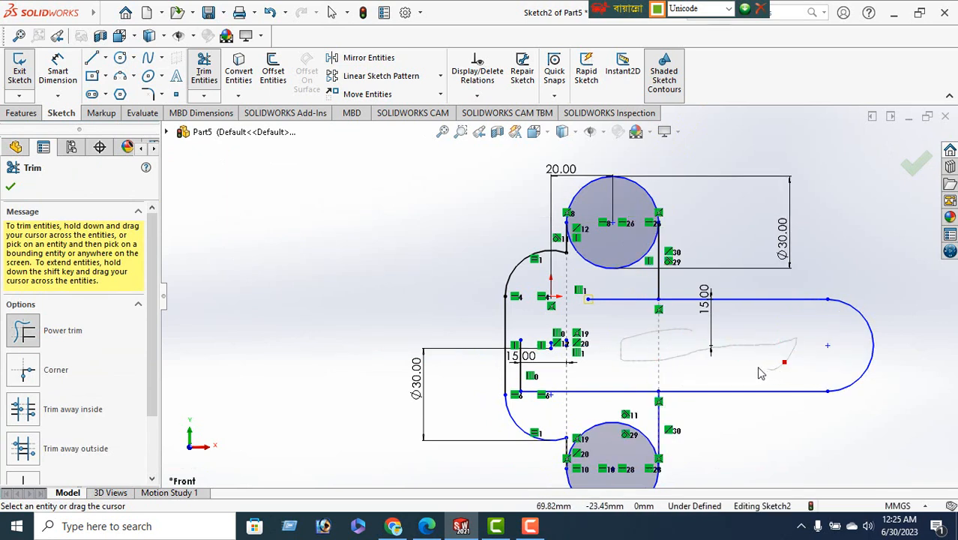
drag(679, 361, 581, 412)
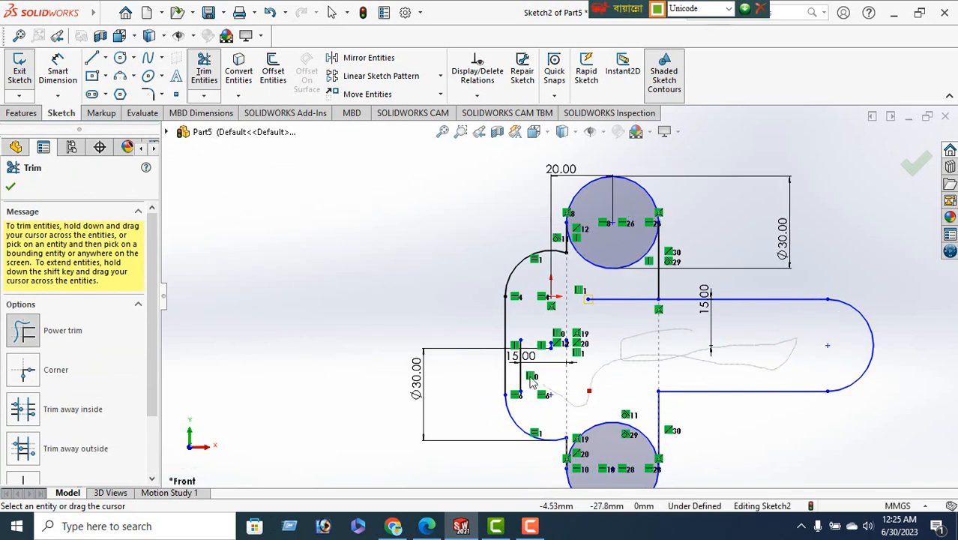
mouse_move(520, 362)
mouse_down()
mouse_move(610, 378)
mouse_move(632, 442)
mouse_move(616, 322)
mouse_move(630, 260)
mouse_up()
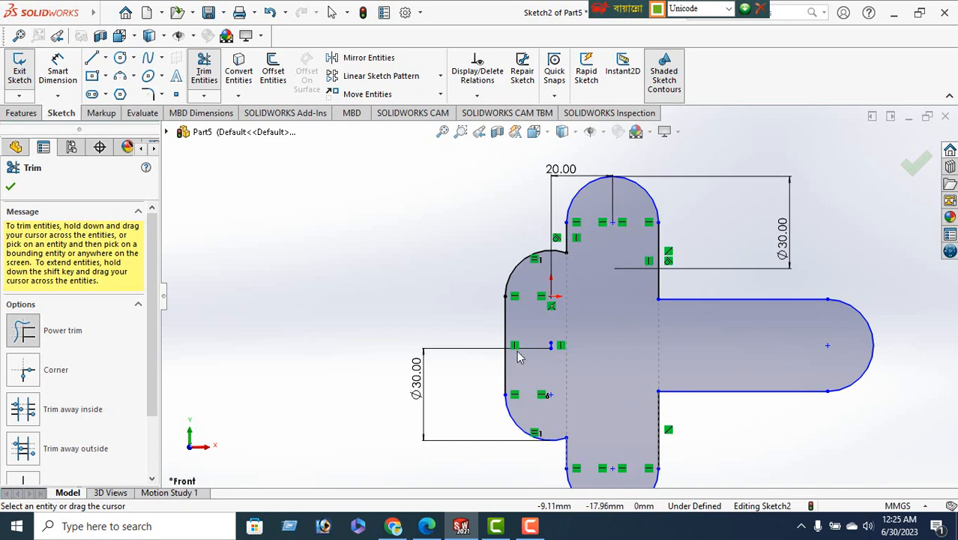
click(10, 189)
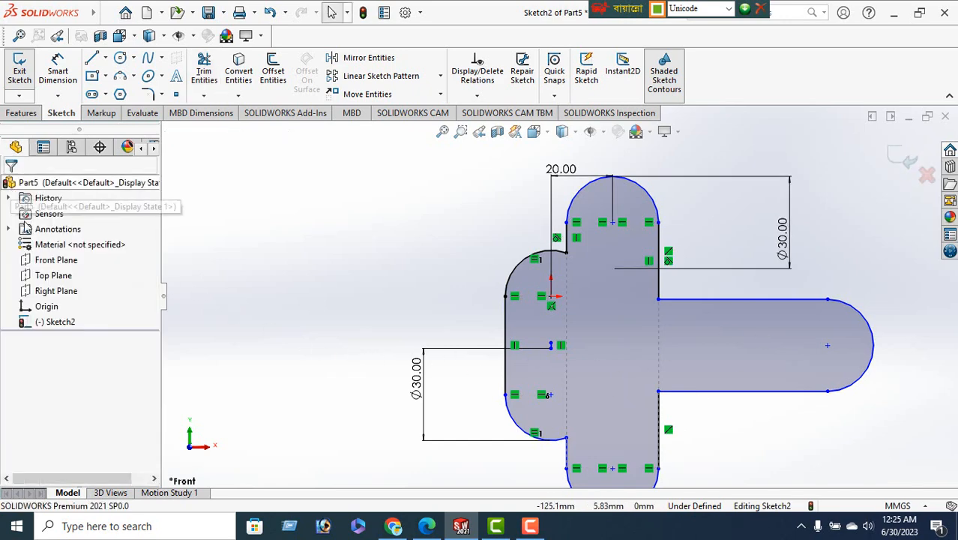
Sketch two 15 mm diameter circles, one at the origin and one at the centre of the lower-left arc
scroll(672, 301, down, 1)
scroll(671, 301, up, 2)
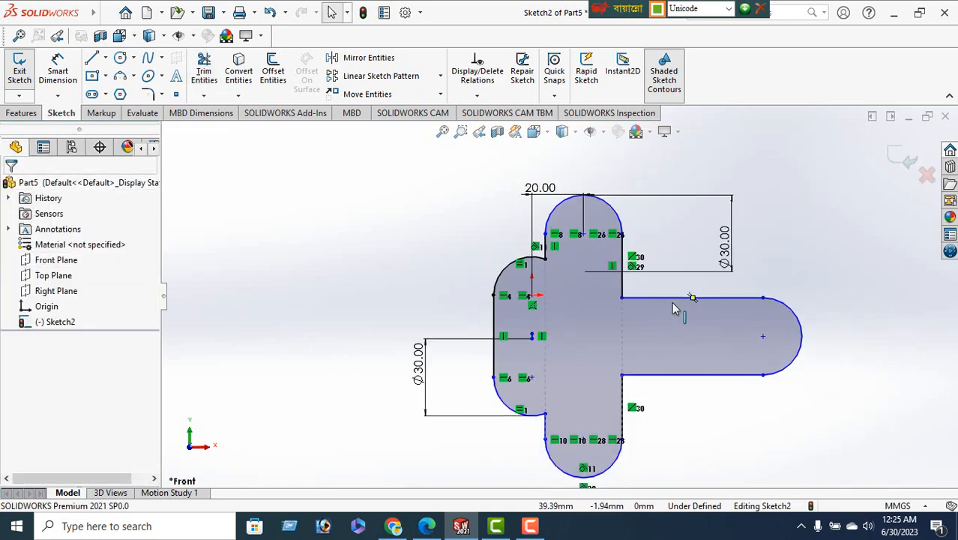
click(459, 529)
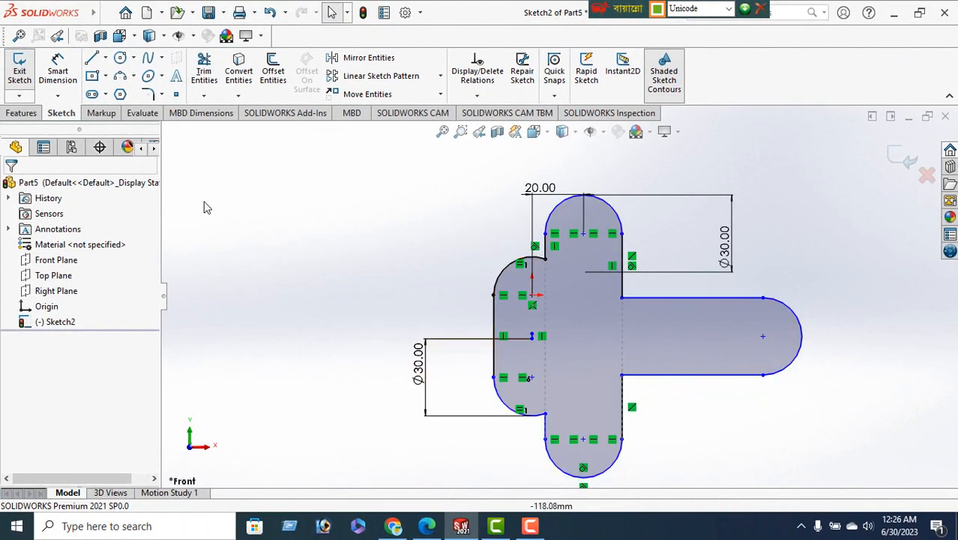
click(119, 59)
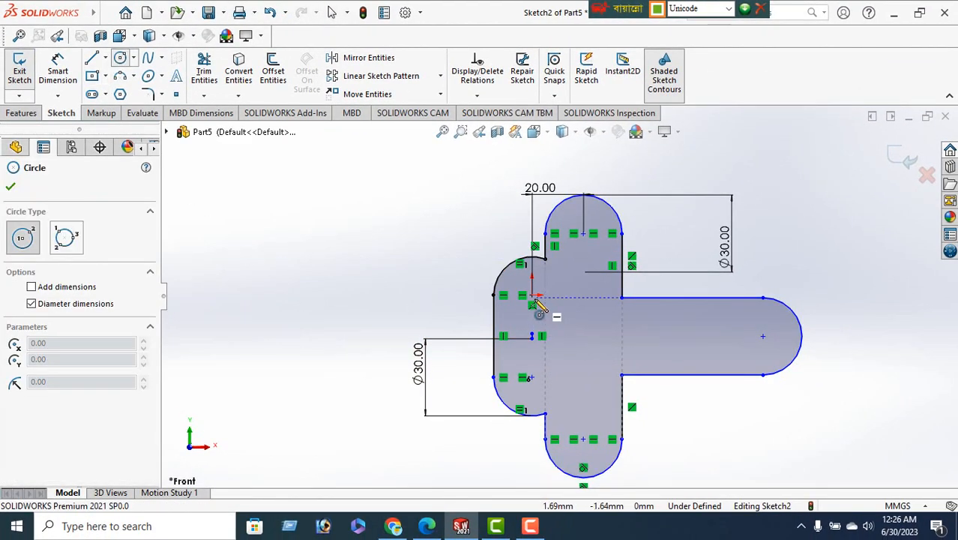
click(531, 296)
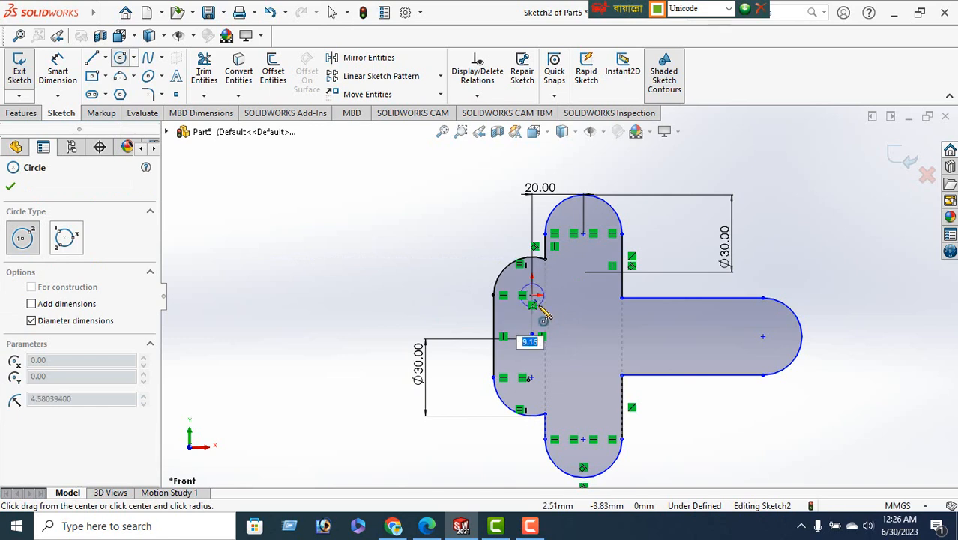
key(Return)
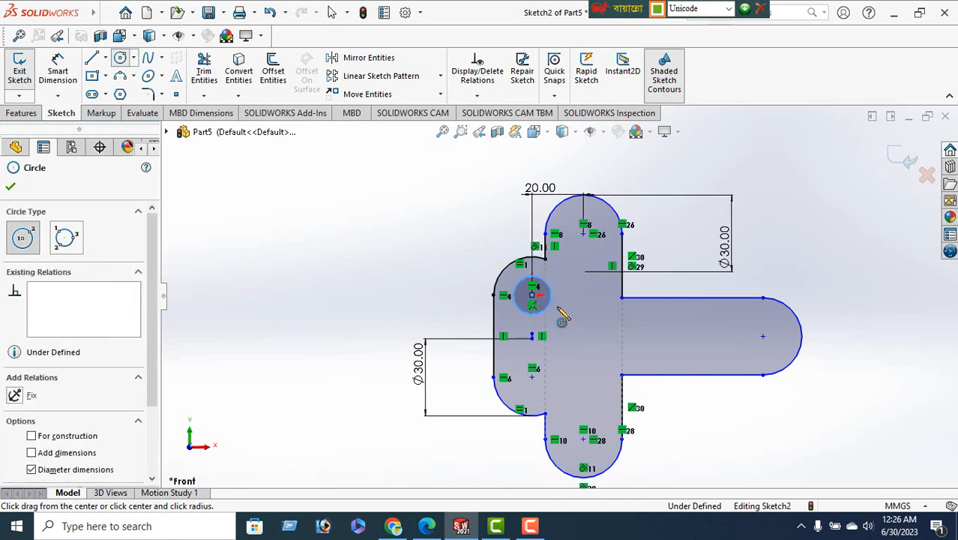
click(532, 378)
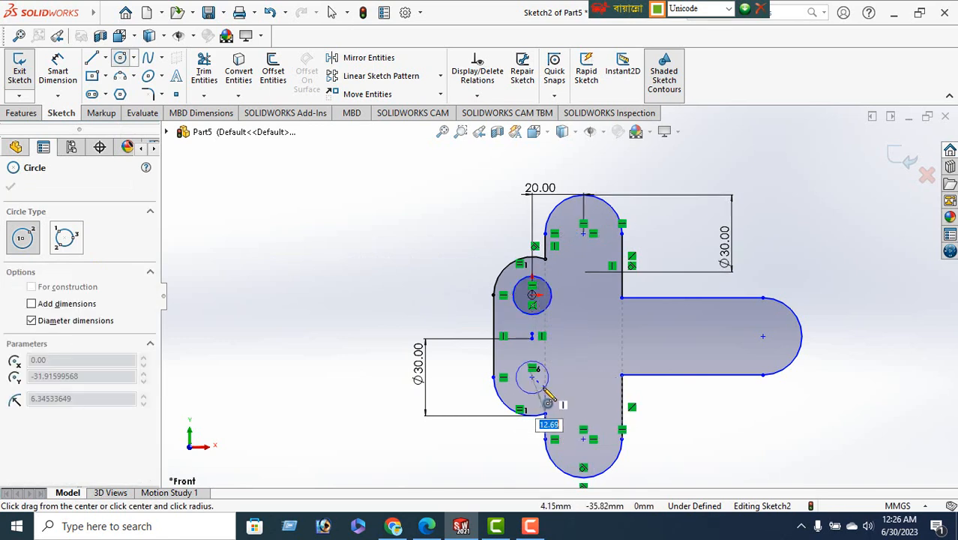
text(15)
key(Return)
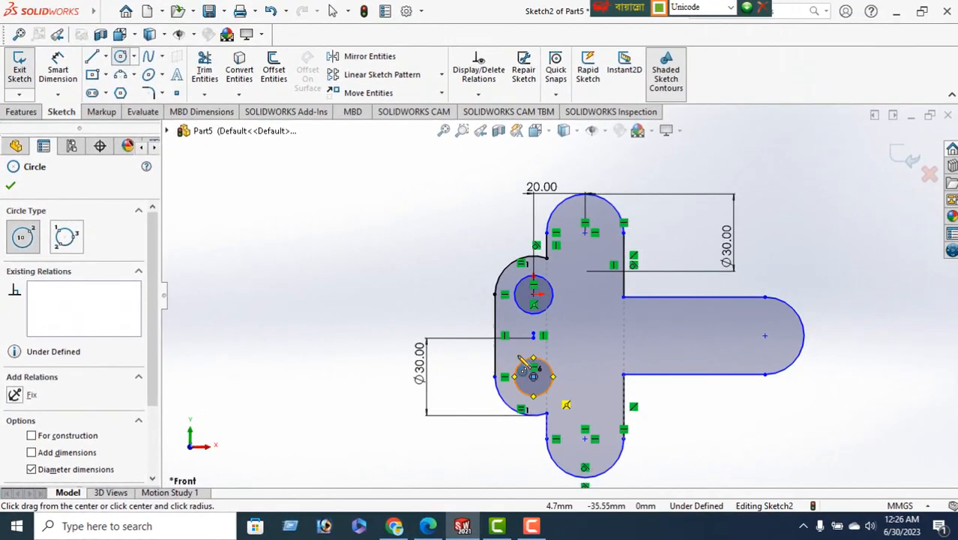
right_click(283, 276)
click(309, 273)
Sketch a vertical line joining the right quadrant points of the two 15 mm circles
click(91, 58)
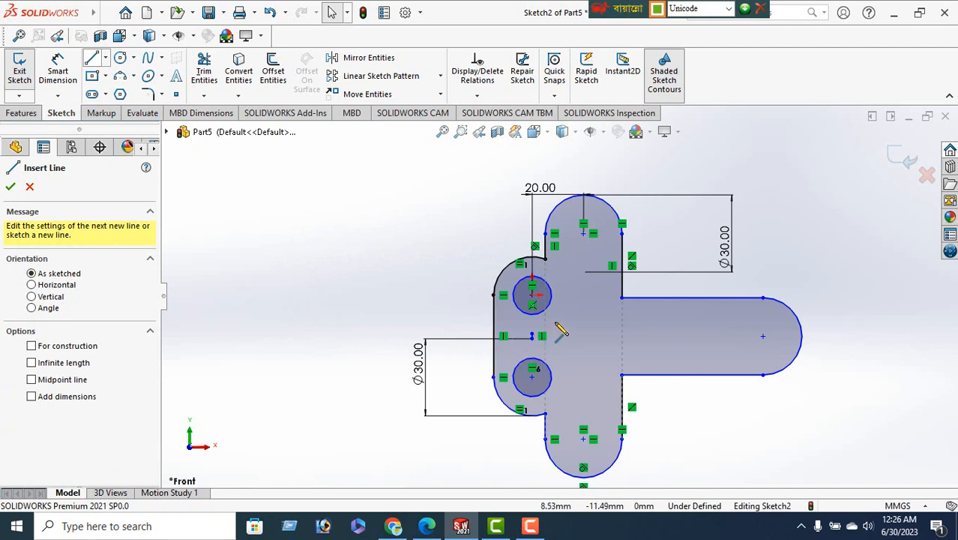
click(553, 296)
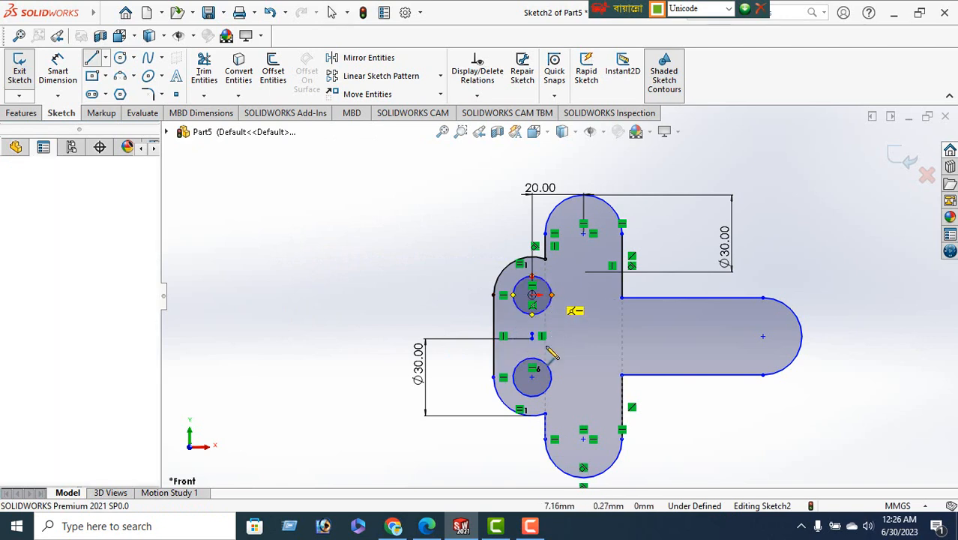
click(551, 379)
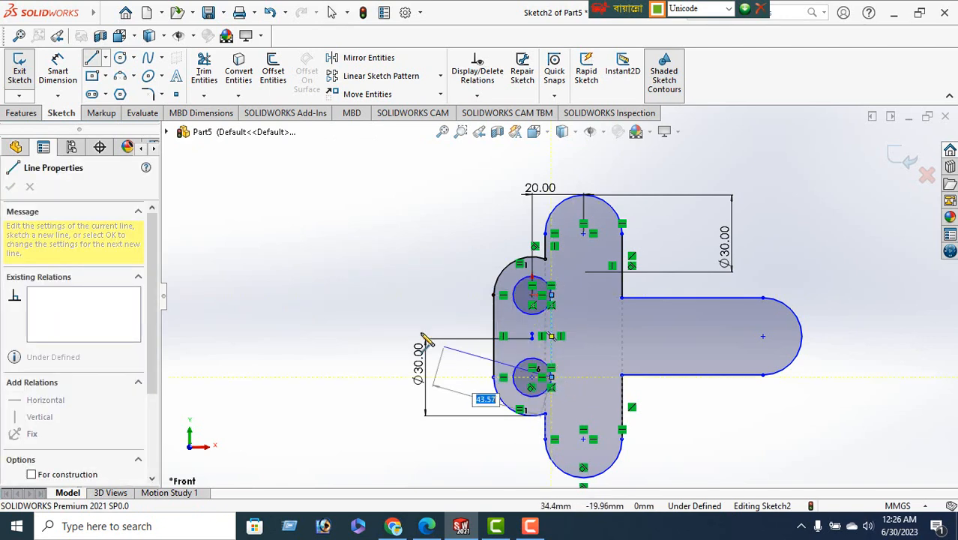
right_click(352, 266)
click(394, 278)
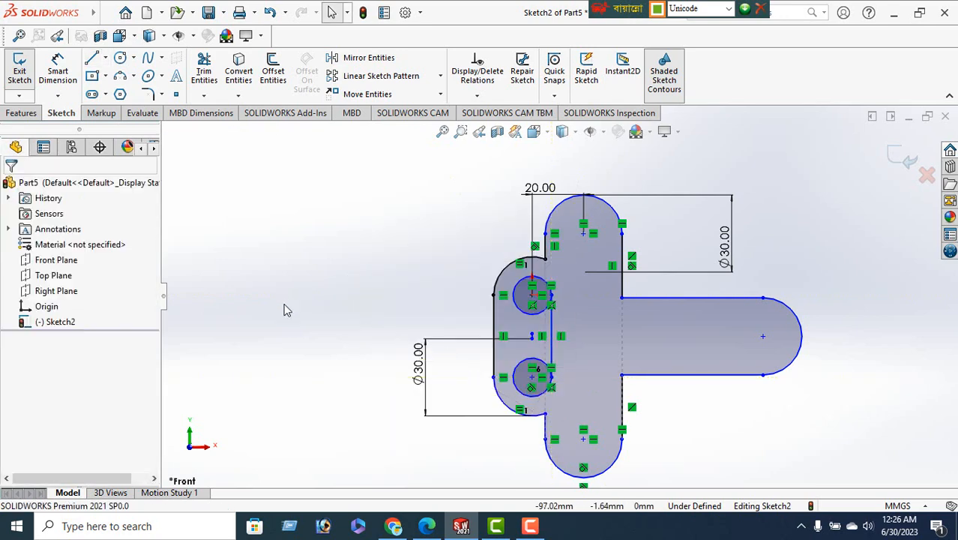
Sketch a vertical line joining the left quadrant points of the two 15 mm circles
click(93, 59)
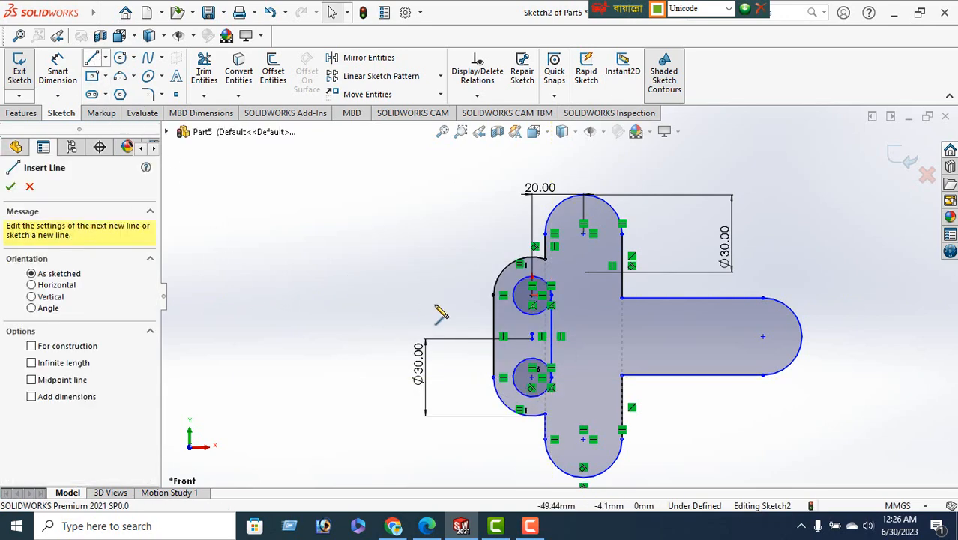
click(531, 294)
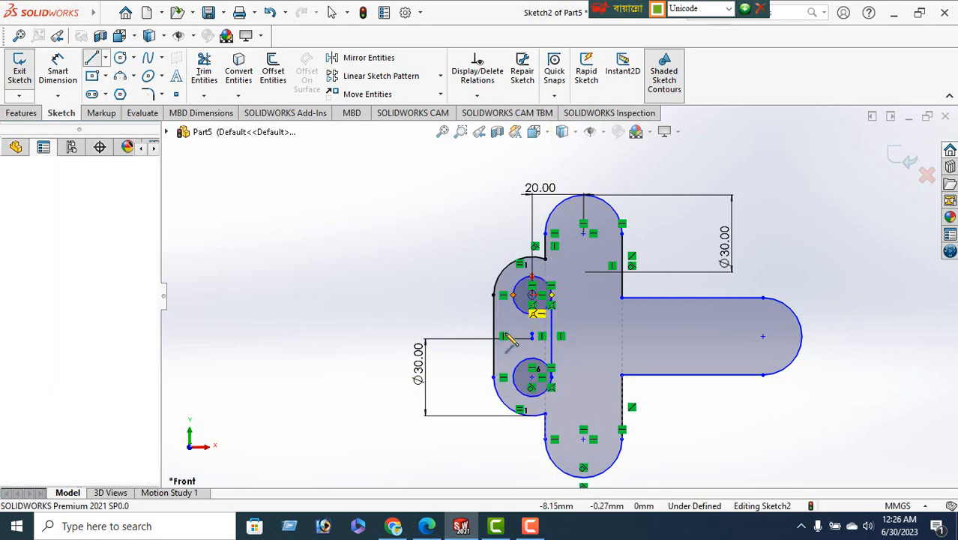
click(531, 378)
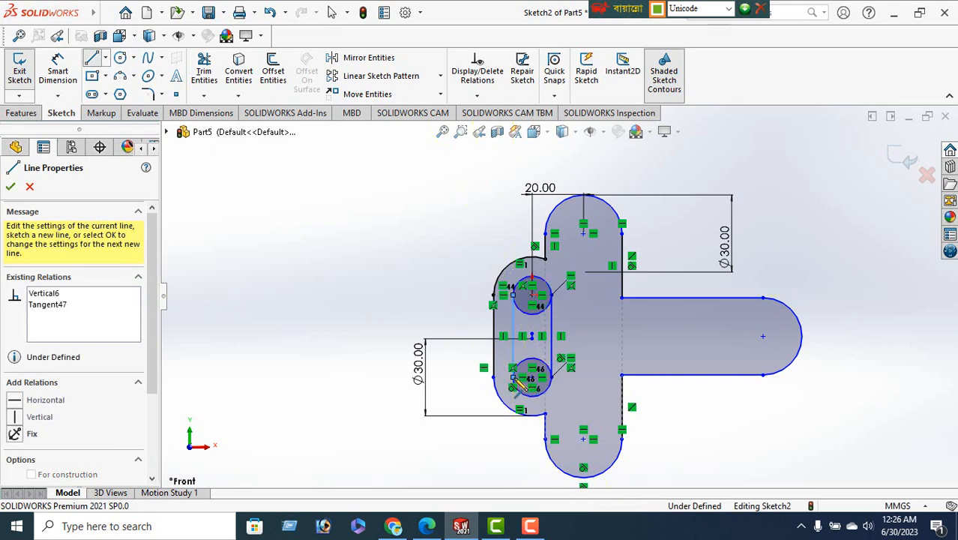
right_click(300, 213)
click(335, 224)
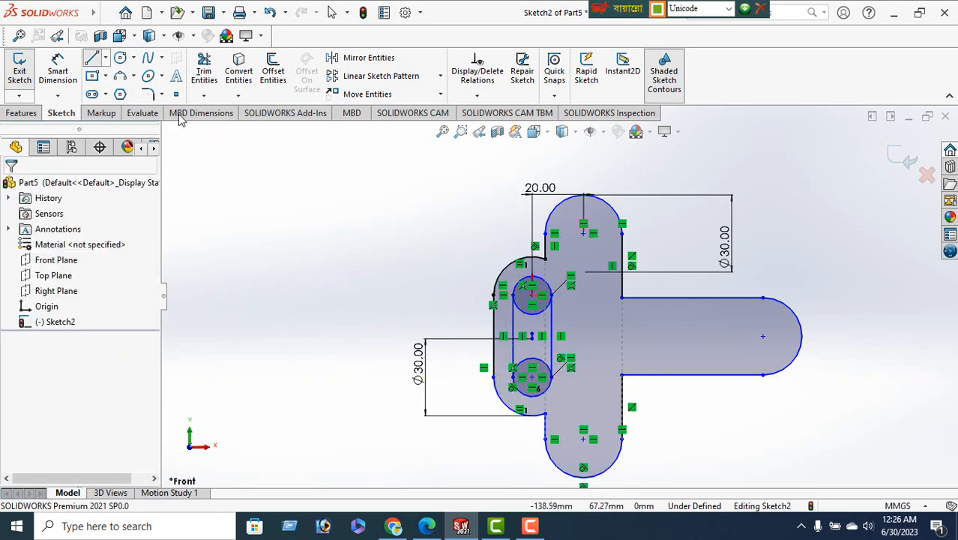
Trim the facing inner arcs of the two 15 mm circles to leave a closed vertical slot outline
click(204, 72)
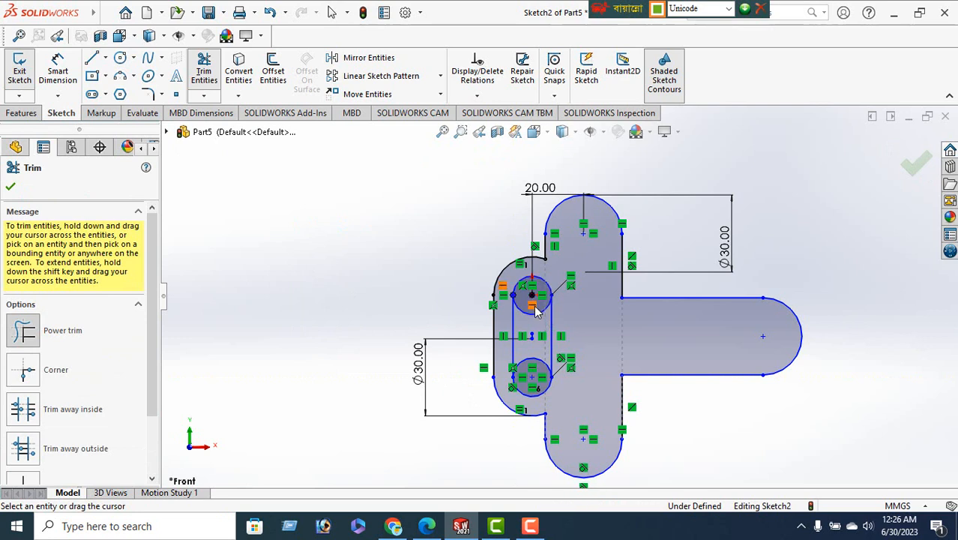
drag(529, 316, 530, 312)
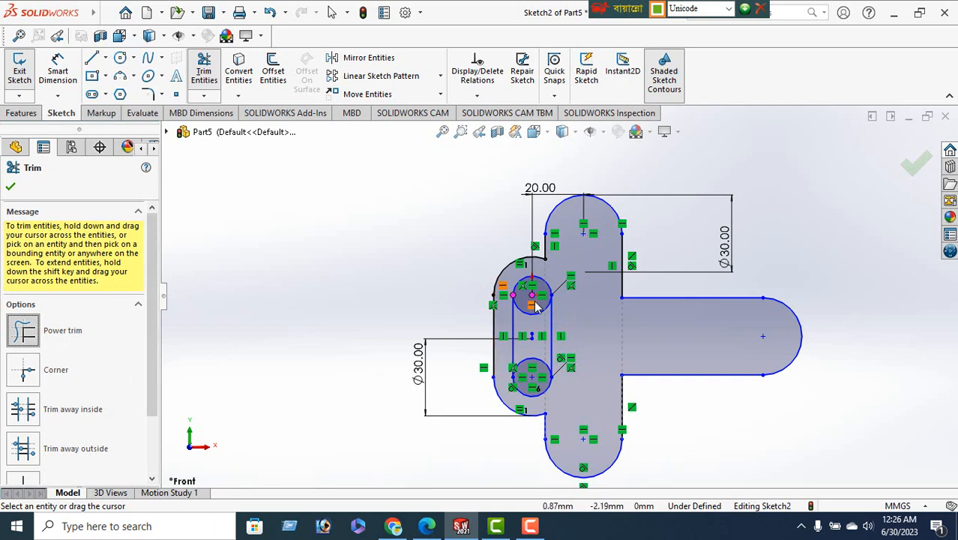
drag(527, 352, 530, 375)
mouse_move(526, 328)
mouse_down()
mouse_move(527, 315)
mouse_move(524, 340)
mouse_up()
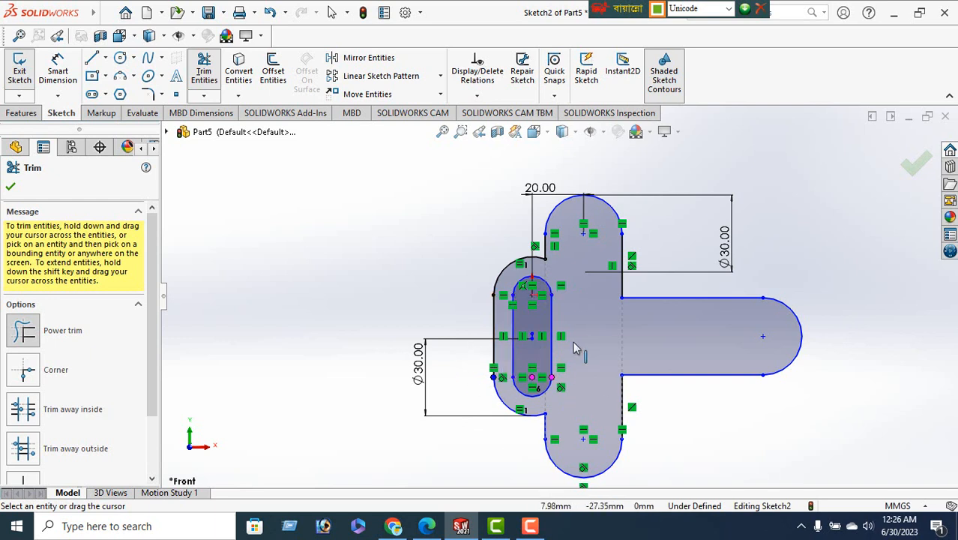
click(11, 188)
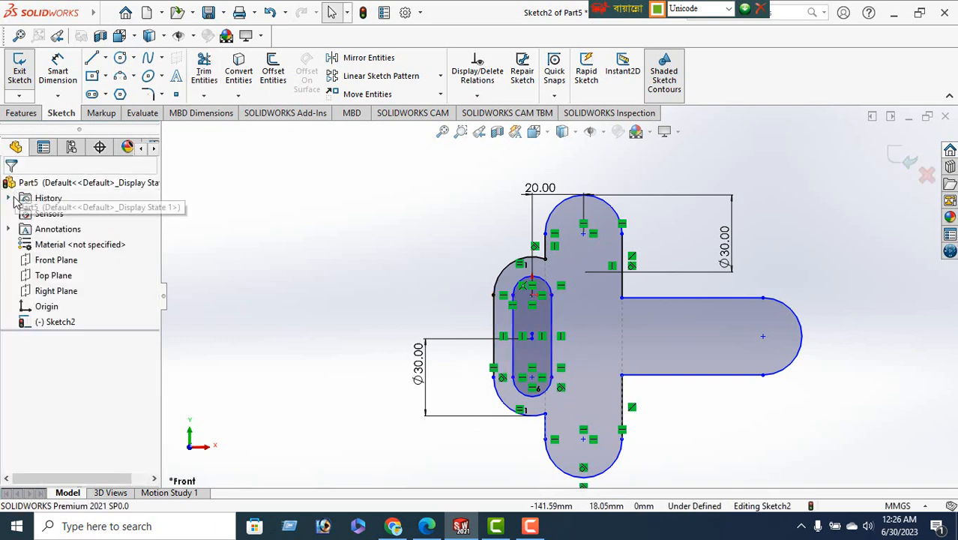
Sketch three 10 mm diameter circles at the centres of the upper, right and lower end arcs of the profile
click(120, 60)
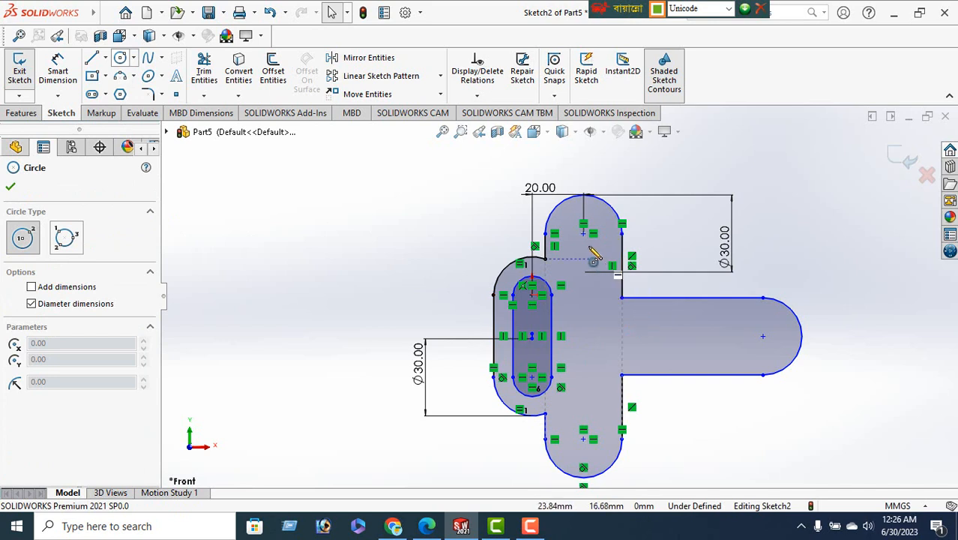
click(583, 233)
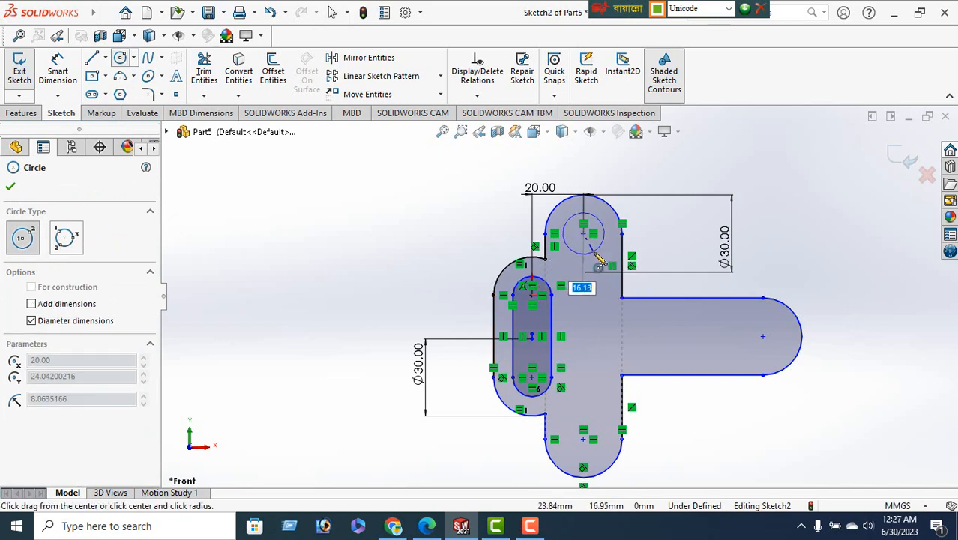
click(599, 257)
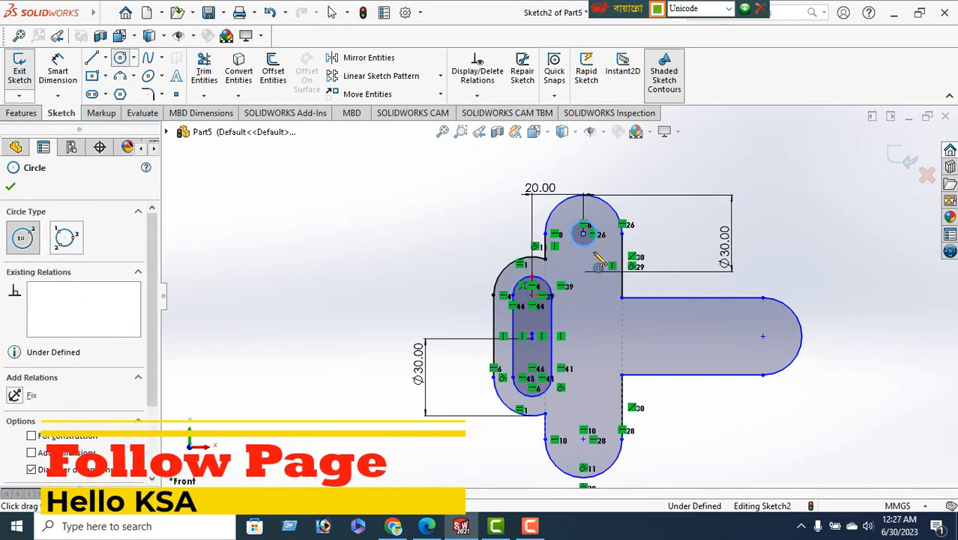
click(763, 337)
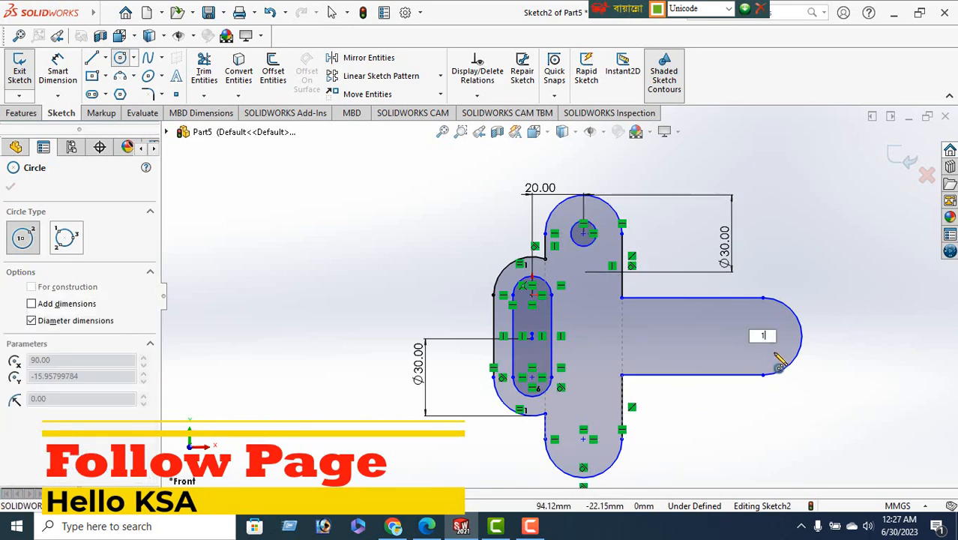
key(Return)
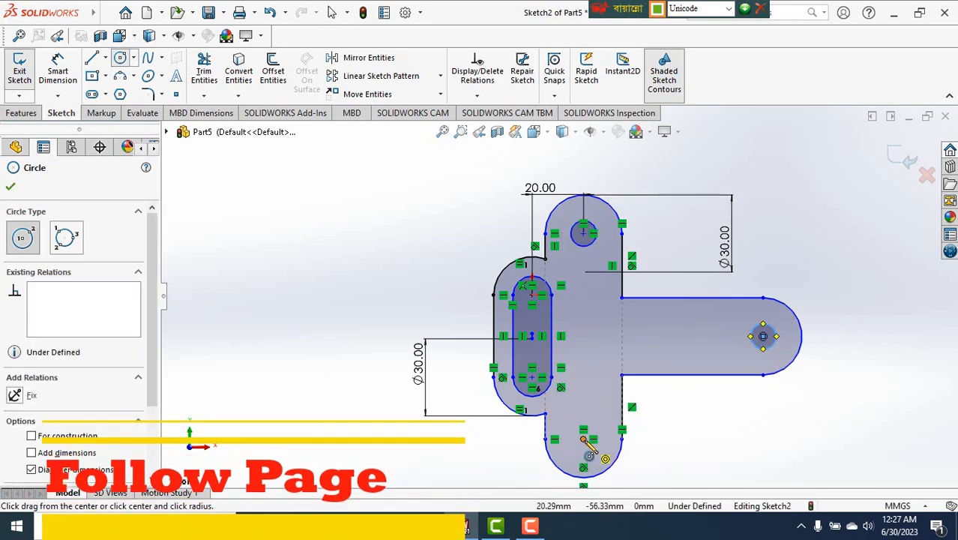
click(583, 439)
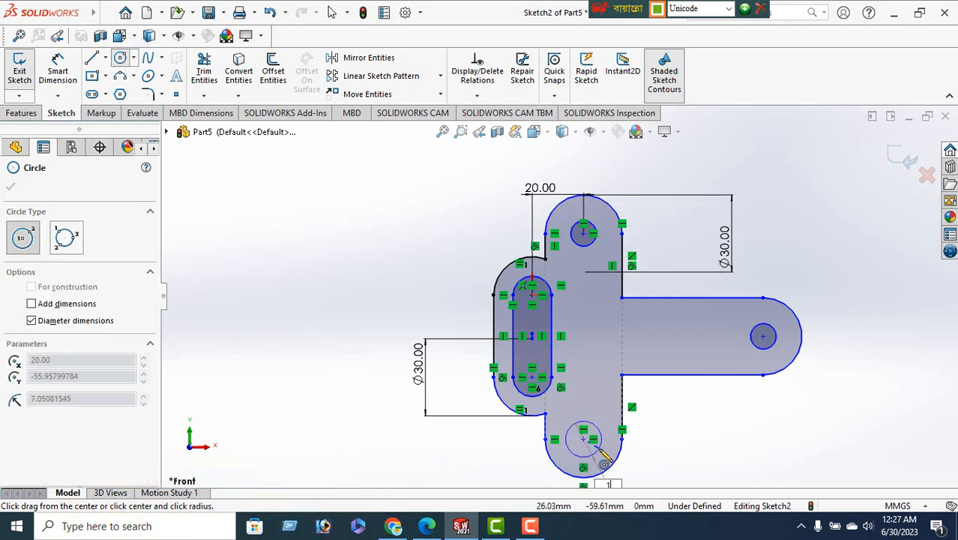
key(Return)
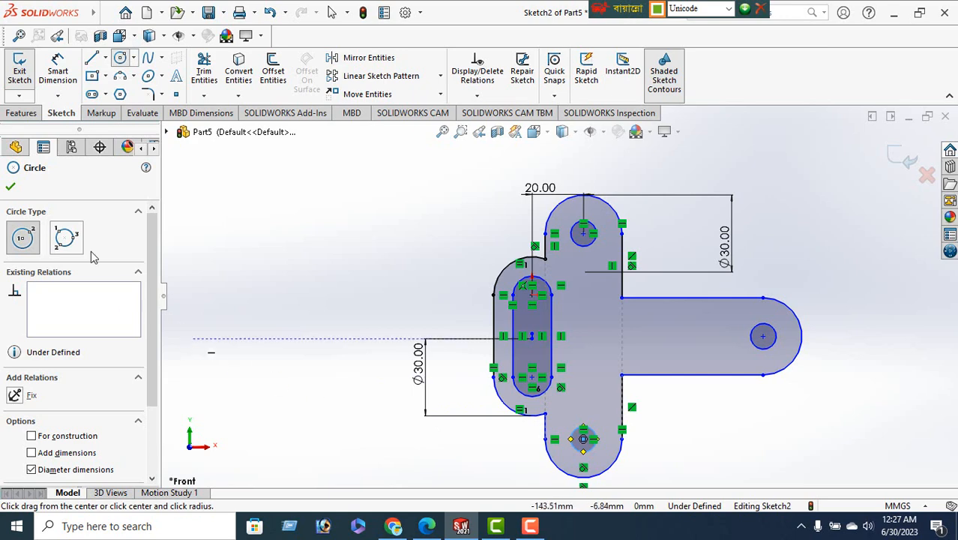
click(11, 187)
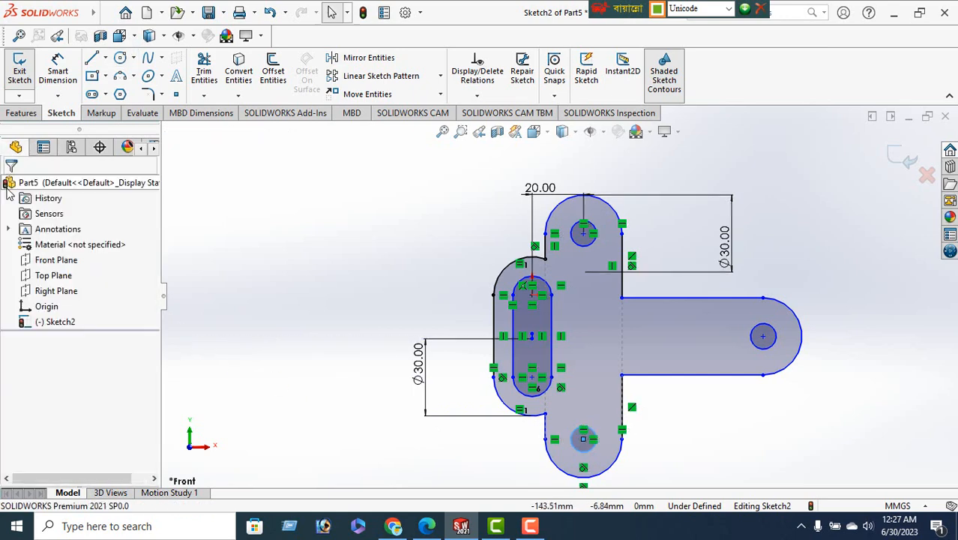
Extrude the main profile region as a blind boss 20 mm deep, excluding the slot and the three small circles
click(21, 112)
click(24, 72)
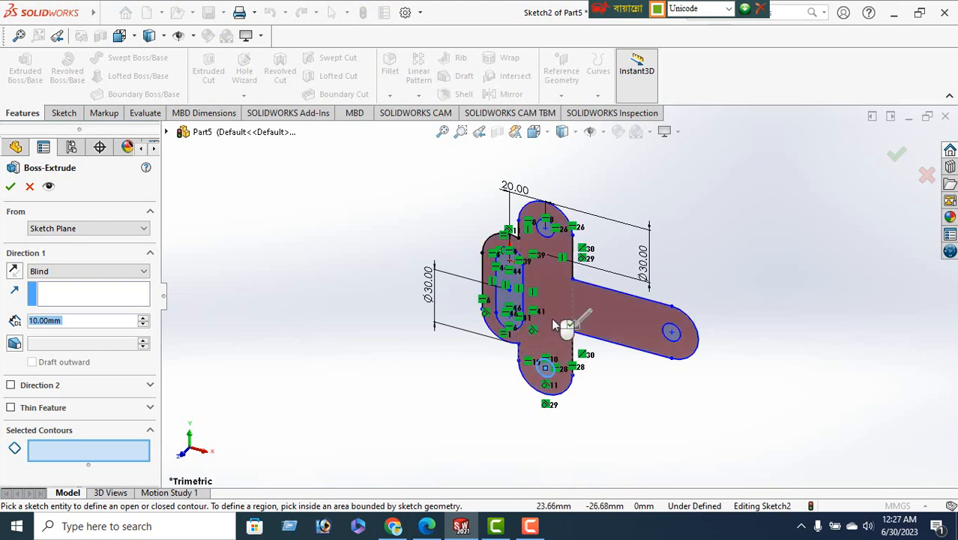
click(551, 317)
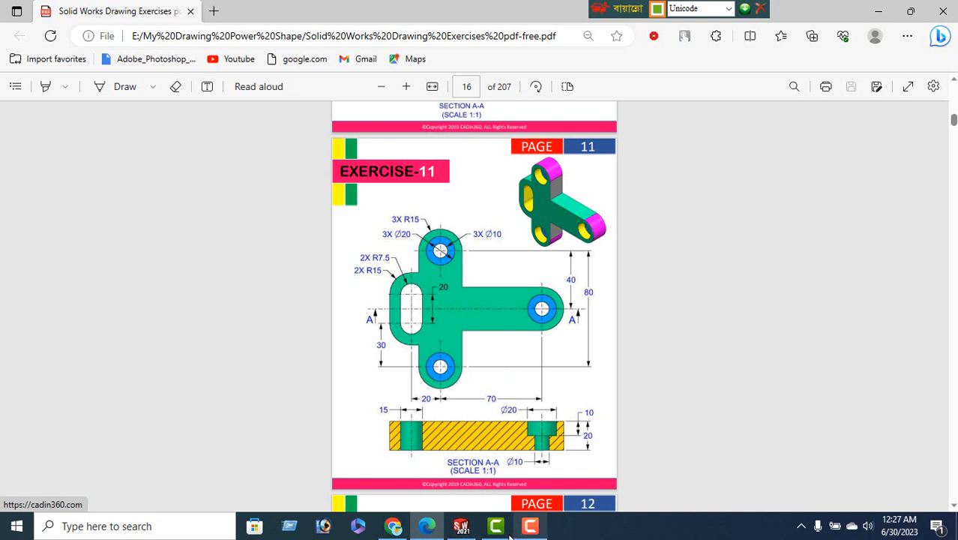
click(460, 525)
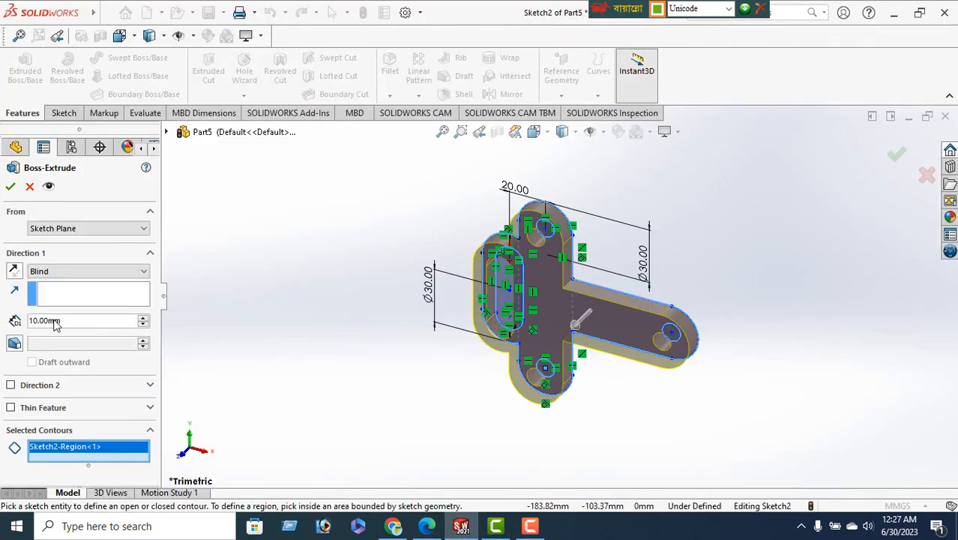
text(20)
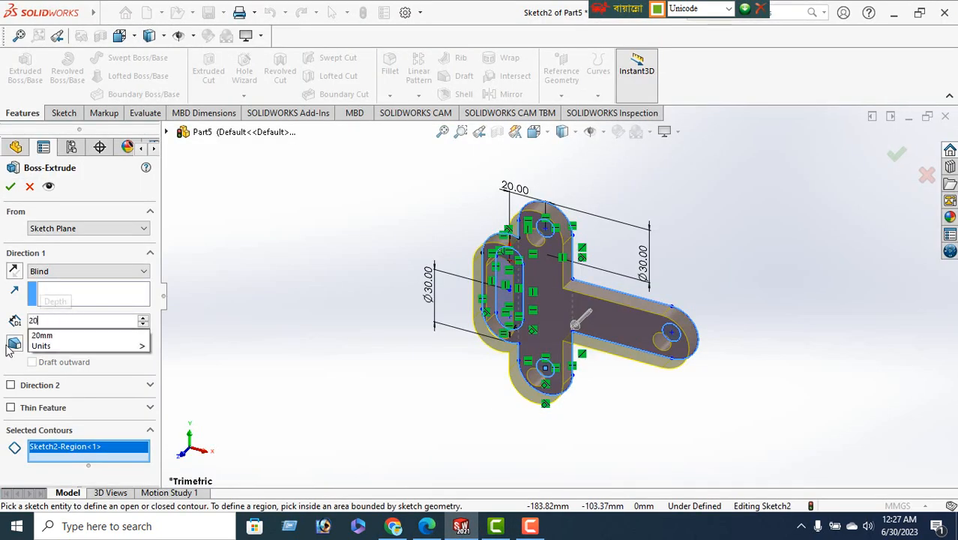
key(Return)
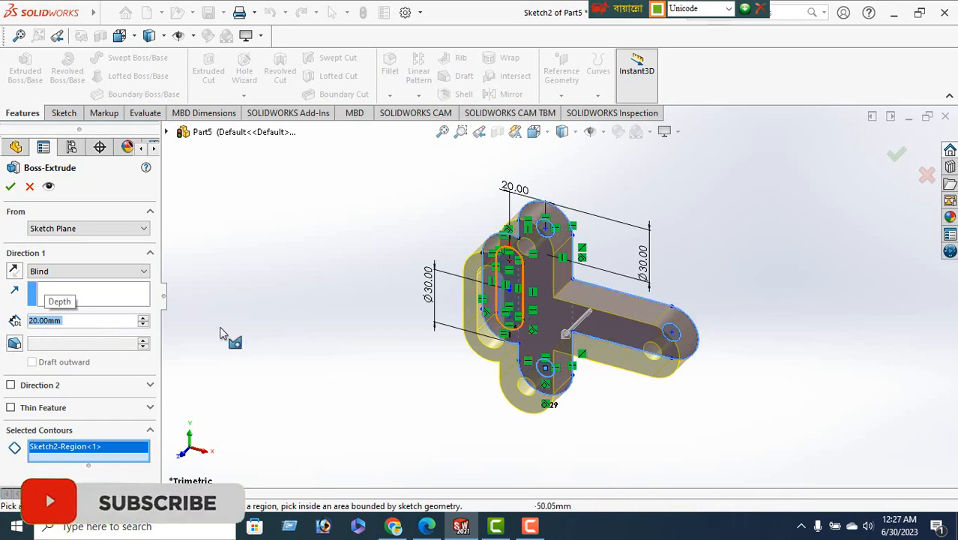
click(10, 188)
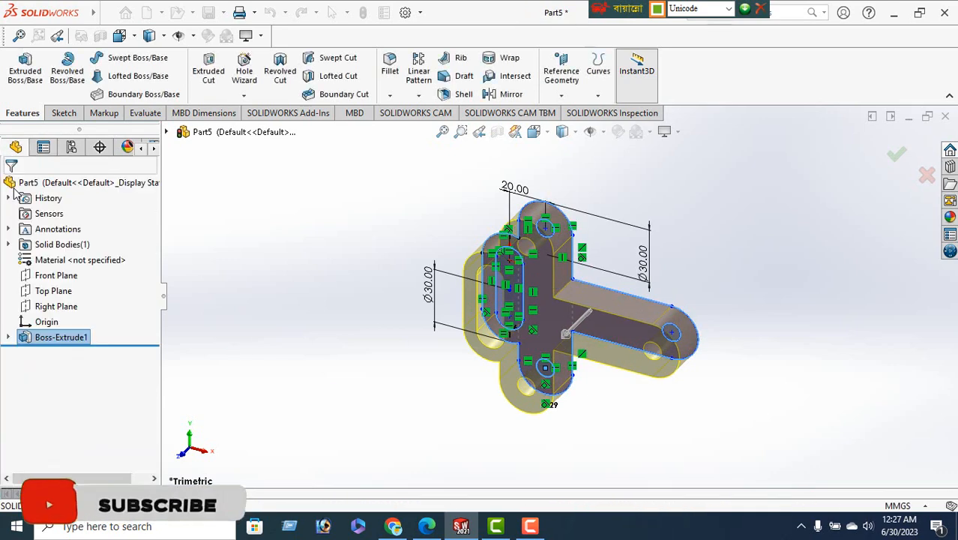
Start a sketch on the plate's front face, viewed normal to it, and draw a 20 mm diameter circle centred on the upper hole
middle_drag(349, 320, 617, 210)
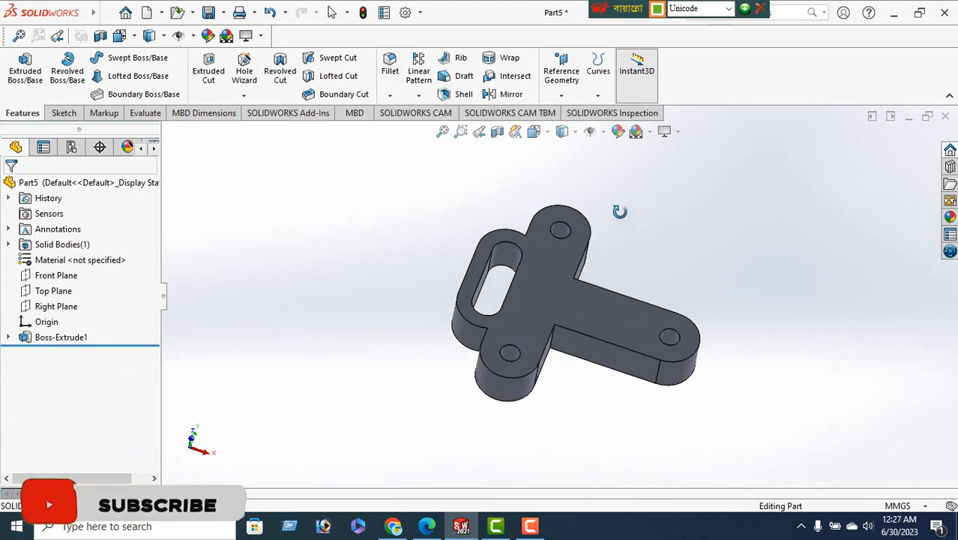
middle_drag(614, 413, 698, 442)
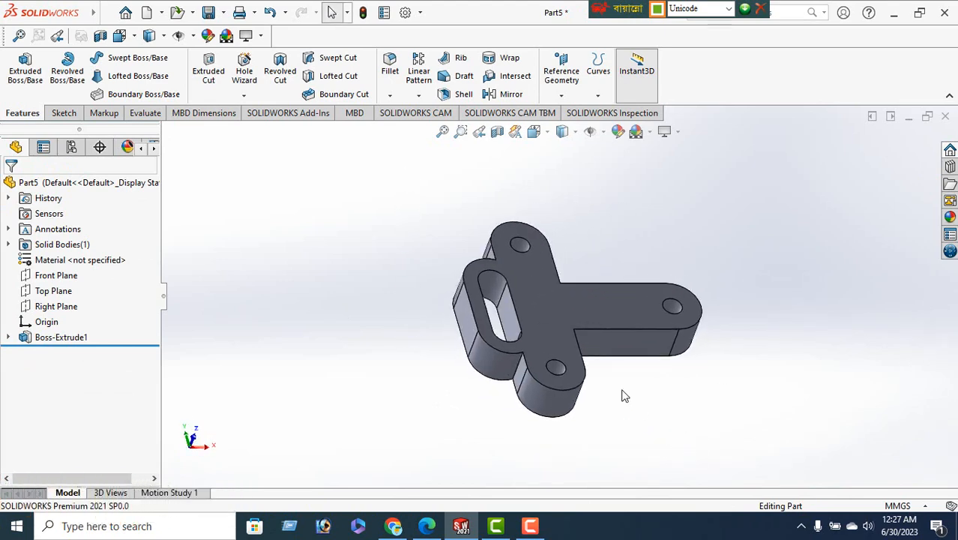
middle_drag(576, 418, 554, 428)
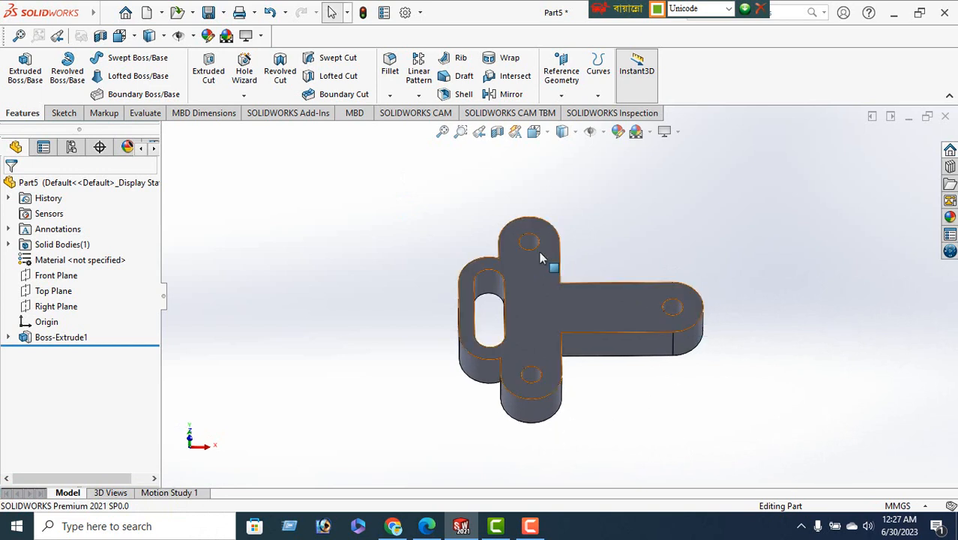
click(604, 306)
click(736, 268)
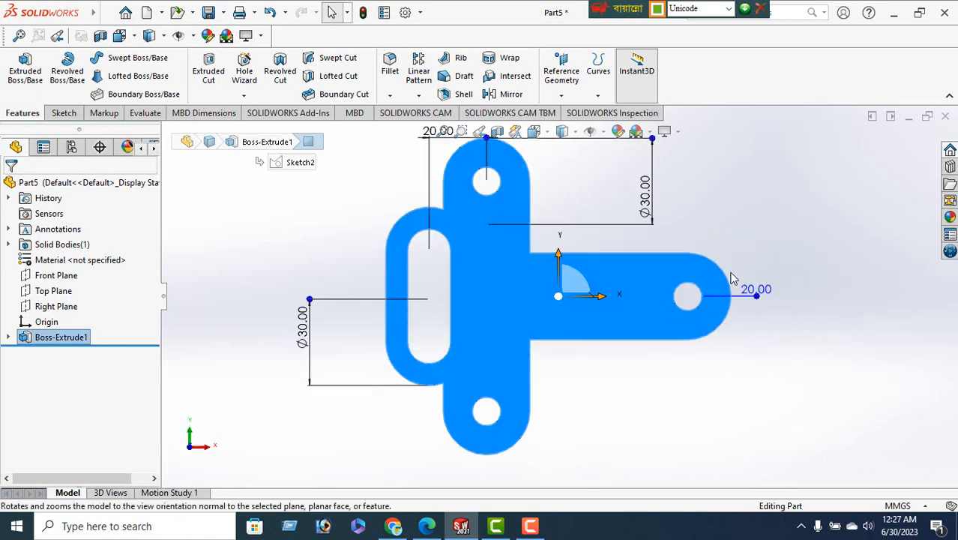
click(66, 113)
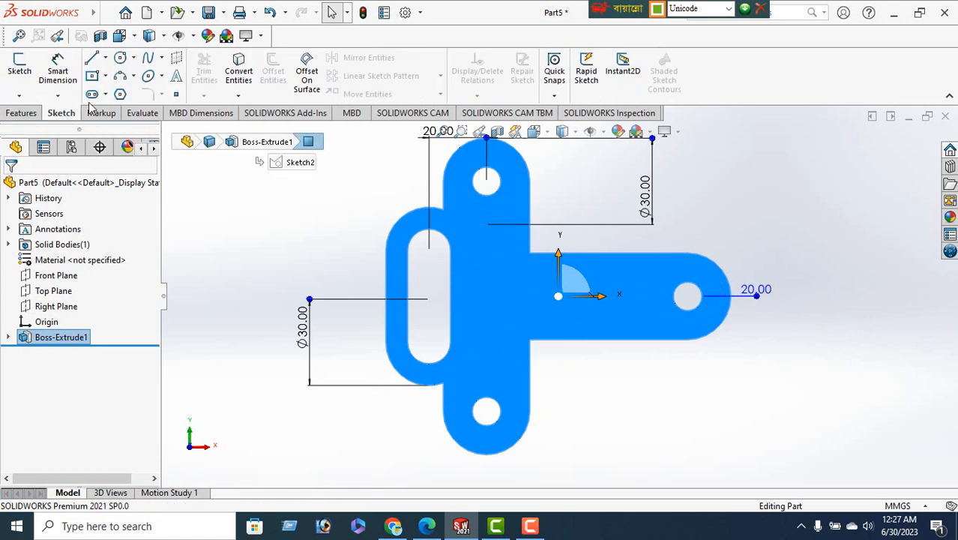
click(120, 60)
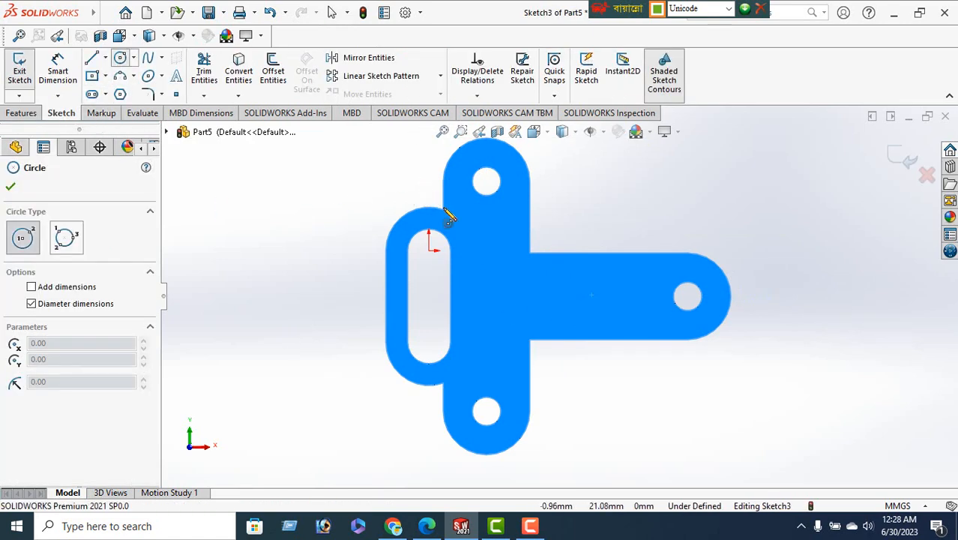
click(486, 182)
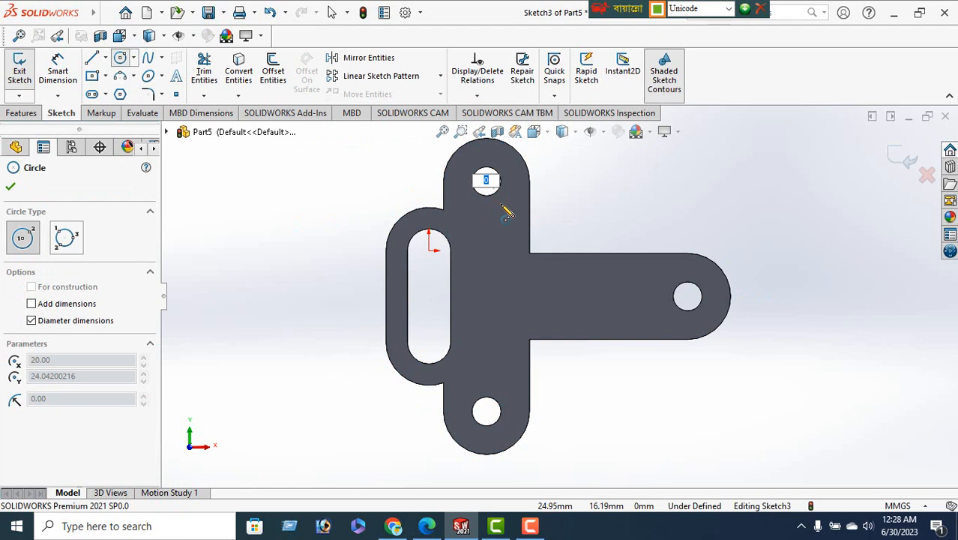
click(504, 209)
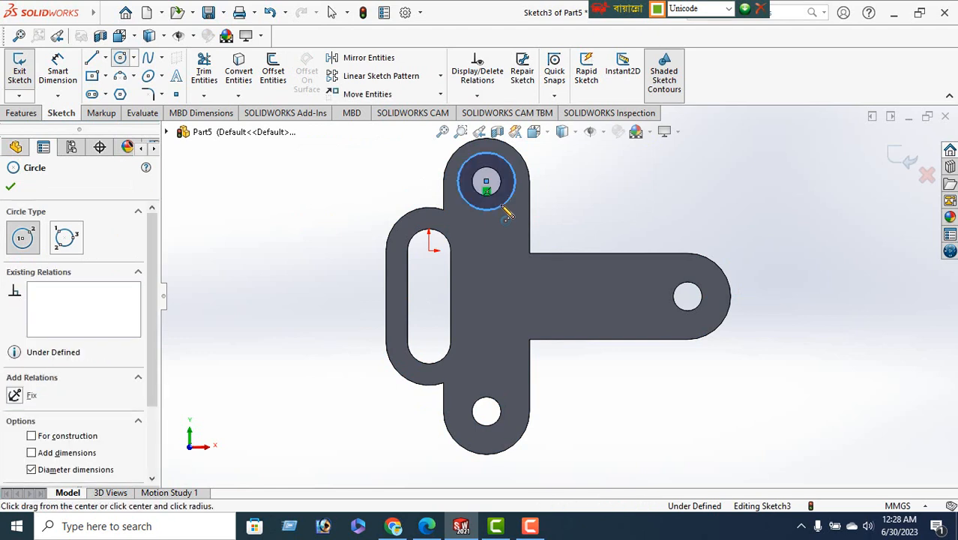
Sketch two more 20 mm diameter circles centred on the right and lower holes
click(688, 297)
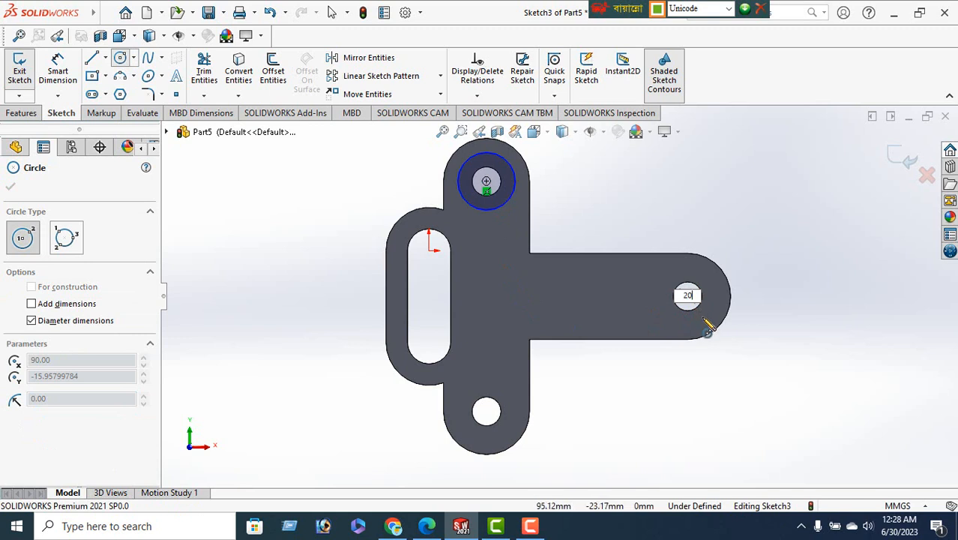
click(704, 320)
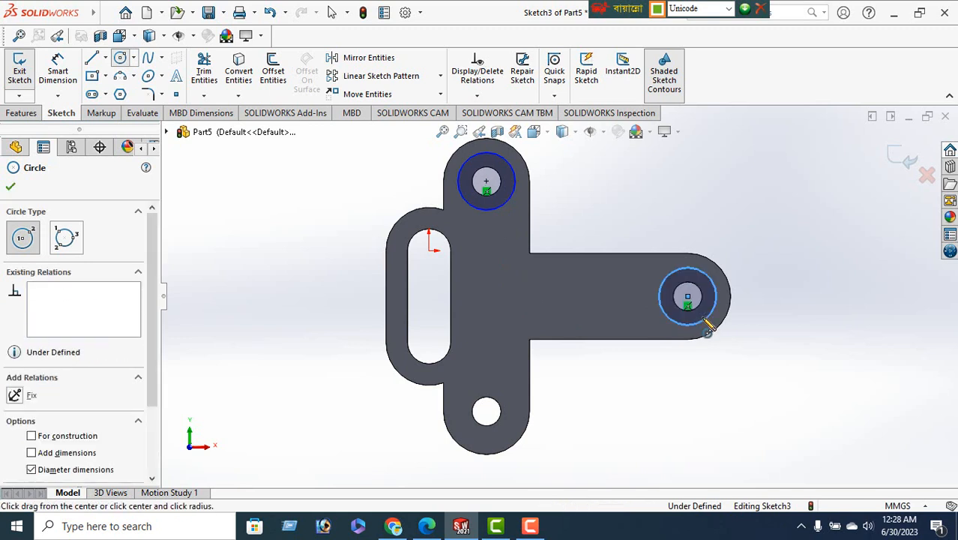
click(487, 411)
click(507, 428)
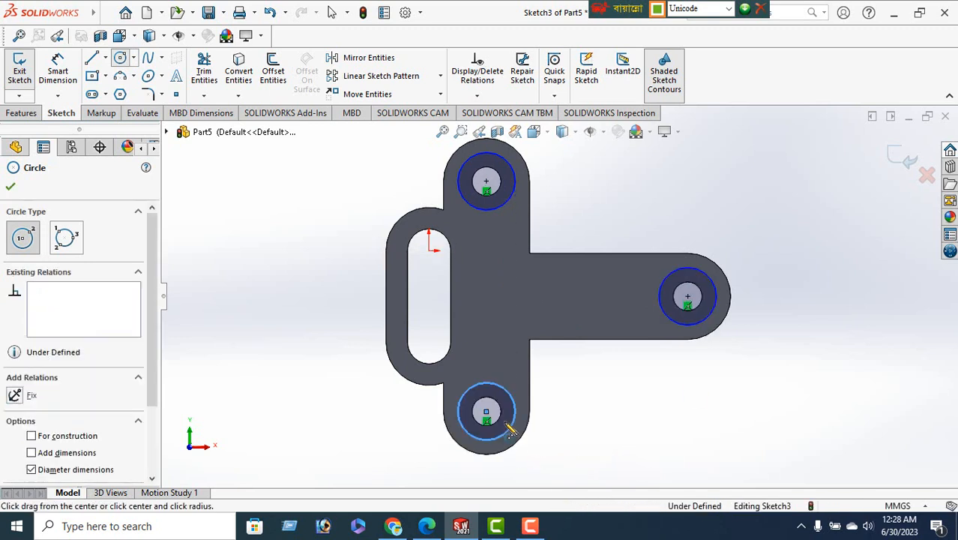
click(10, 187)
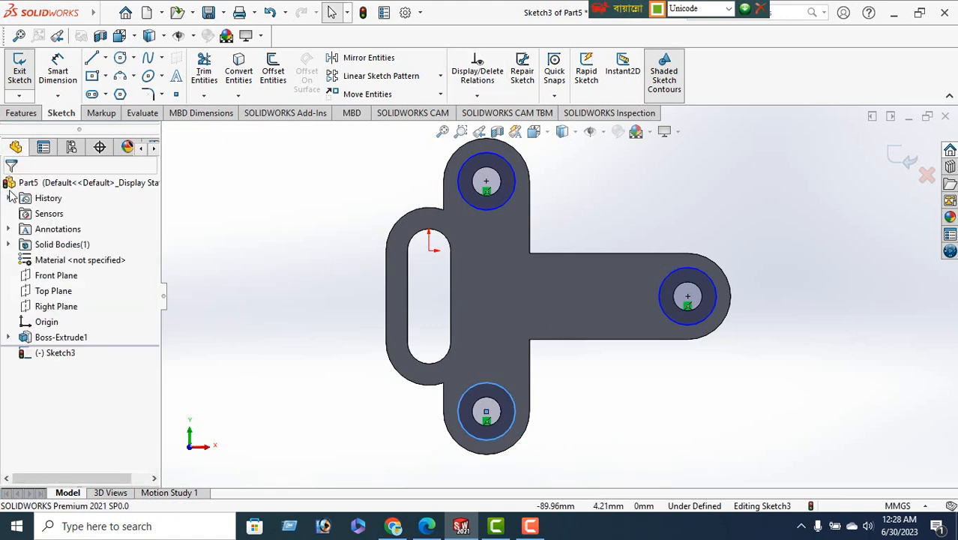
Cut-extrude the three 20 mm circles to a 10 mm blind depth, and switch to the Exercise-11 PDF in the browser for comparison
key(ctrl+7)
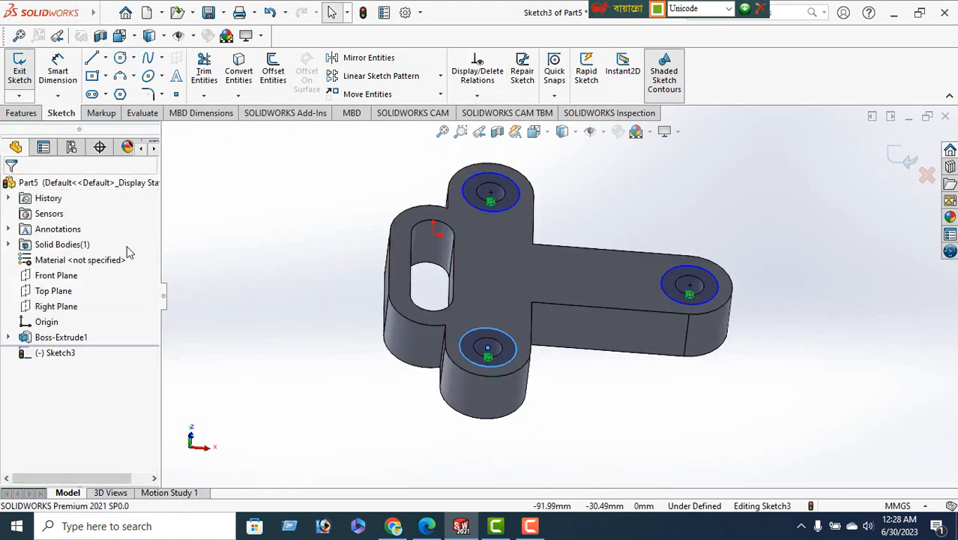
click(23, 114)
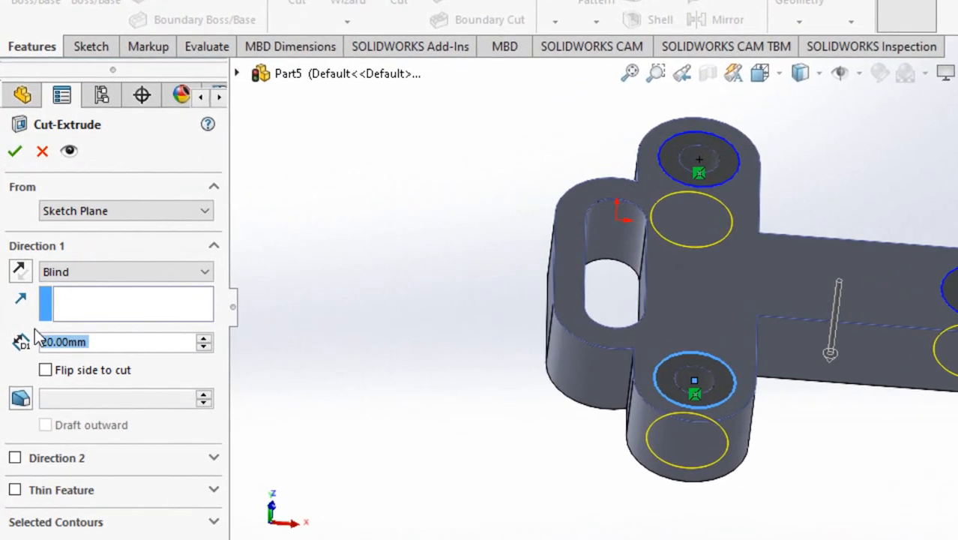
text(10)
key(Return)
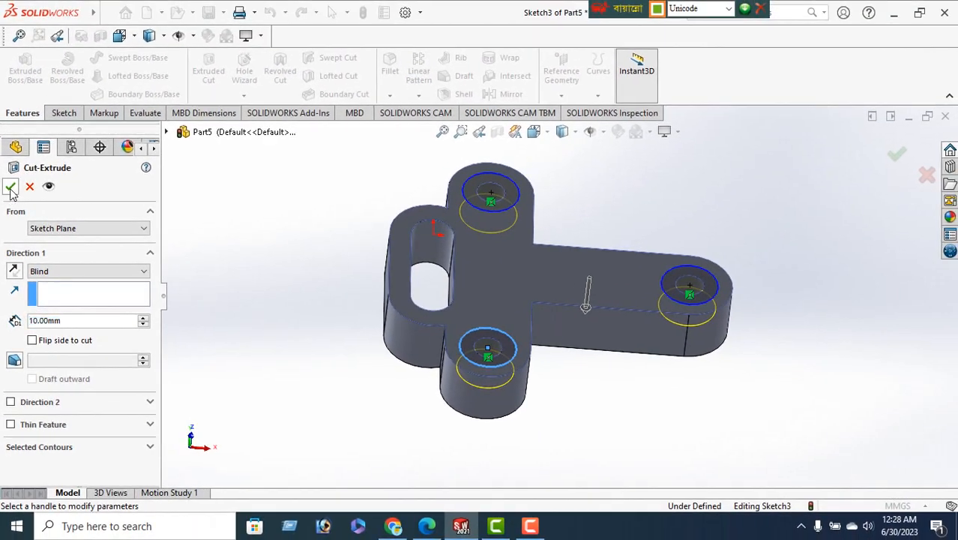
click(15, 151)
middle_drag(268, 299, 295, 351)
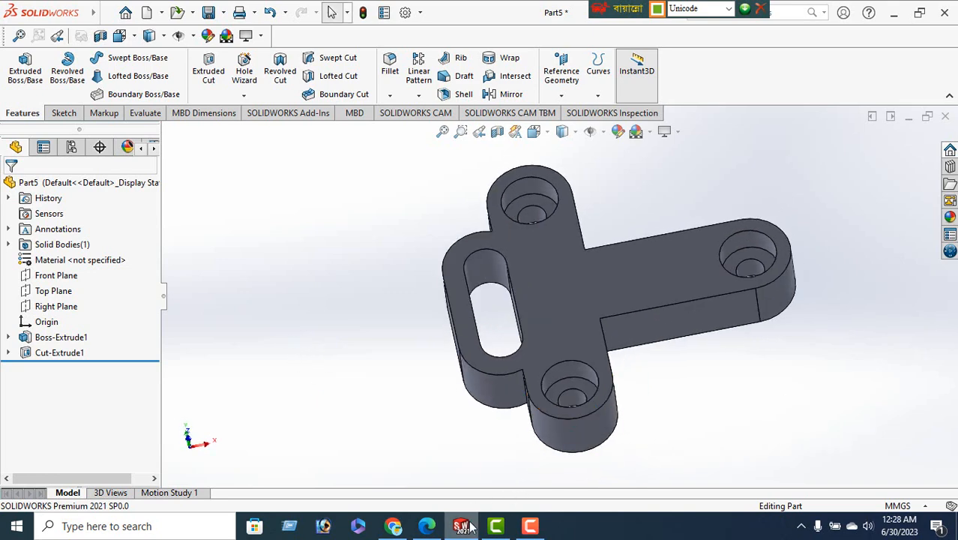
click(426, 526)
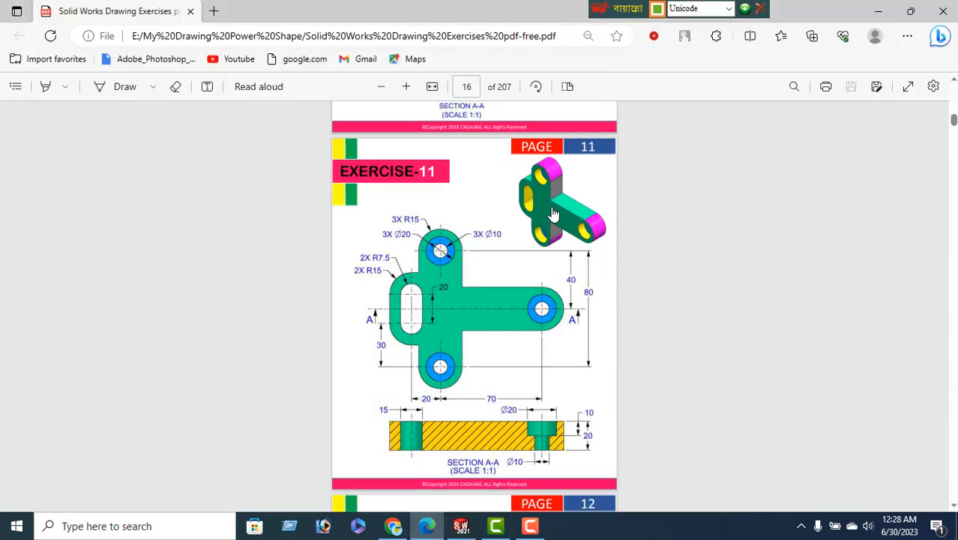